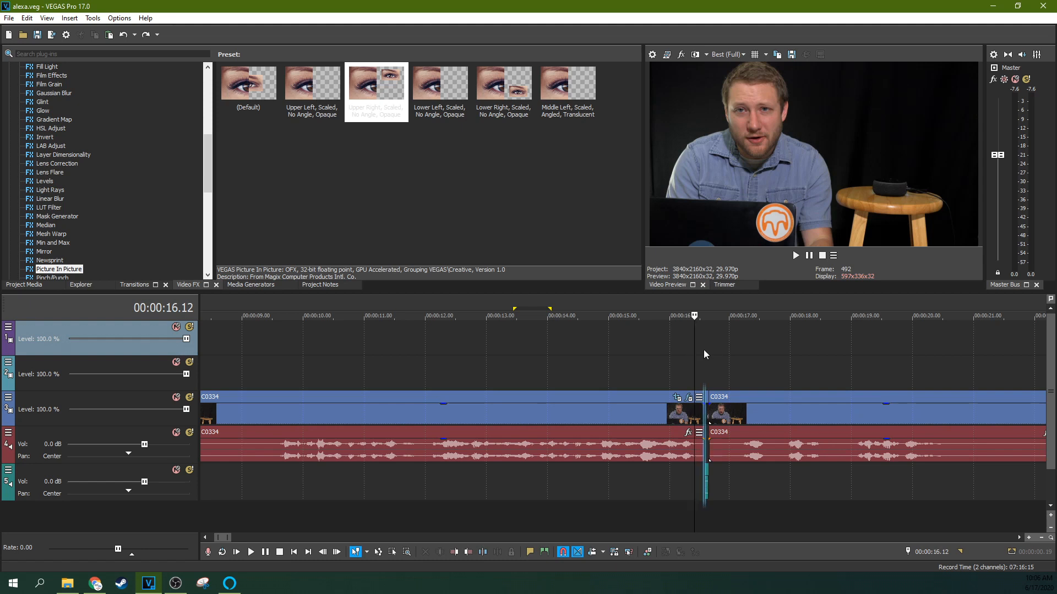
Play back the timeline around the cut at about 16 seconds.
{"action": "left_click", "coordinate": [699, 354]}
{"action": "scroll", "coordinate": [699, 354], "scroll_direction": "down", "scroll_amount": 2}
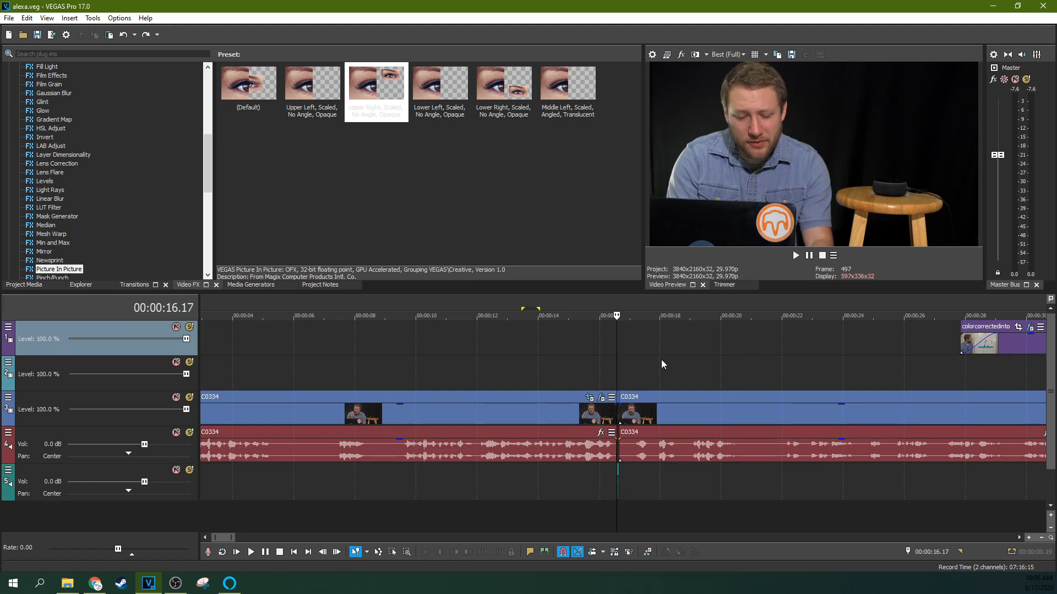
{"action": "left_click", "coordinate": [639, 362]}
{"action": "key", "text": "space"}
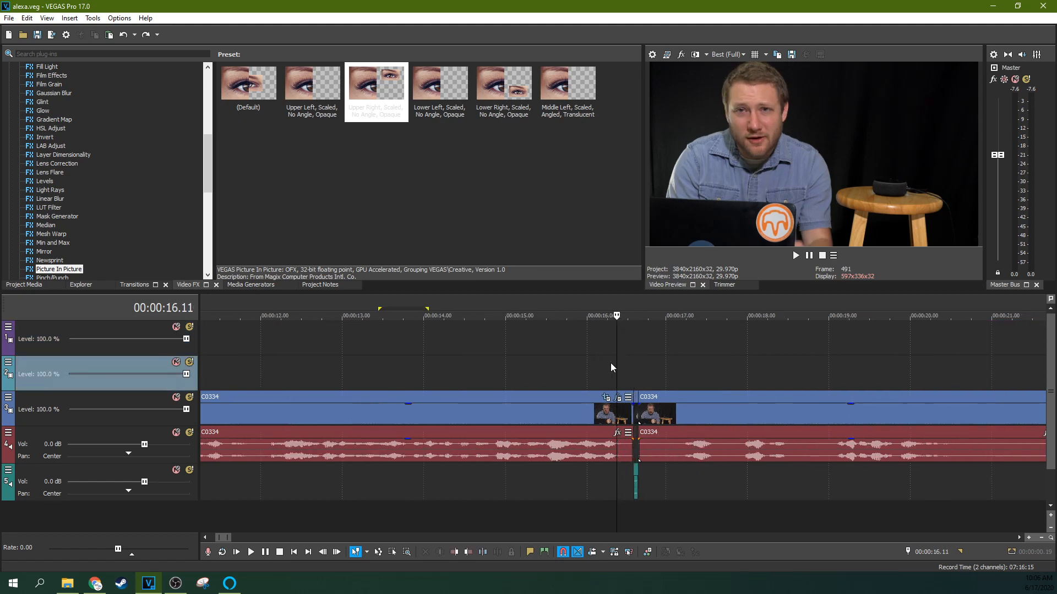
Move the short audio fragment from the lower track into the gap on the main audio track.
{"action": "left_click", "coordinate": [607, 367]}
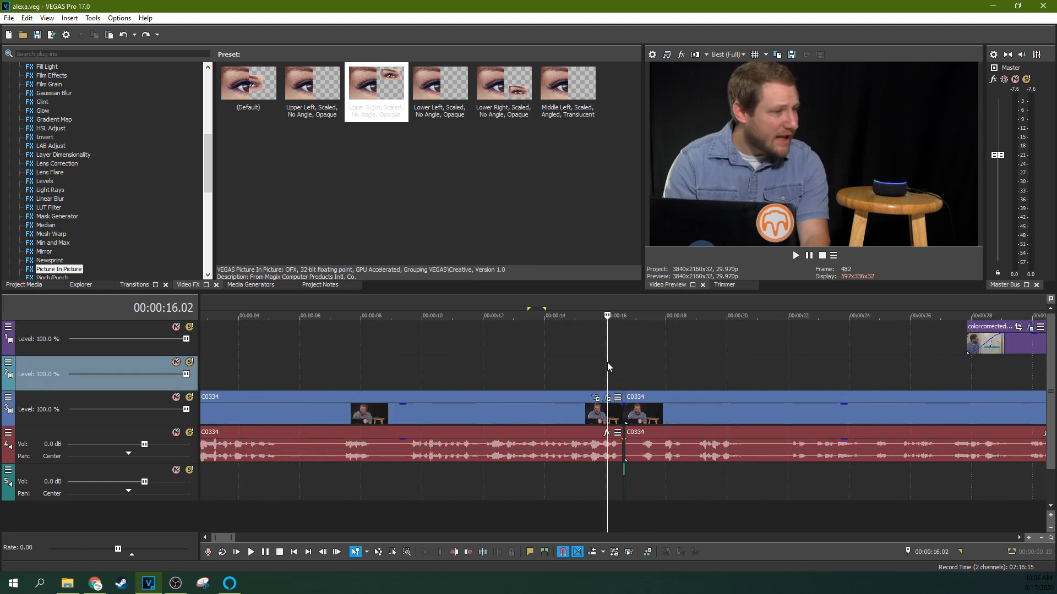
{"action": "scroll", "coordinate": [608, 367], "scroll_direction": "up", "scroll_amount": 7}
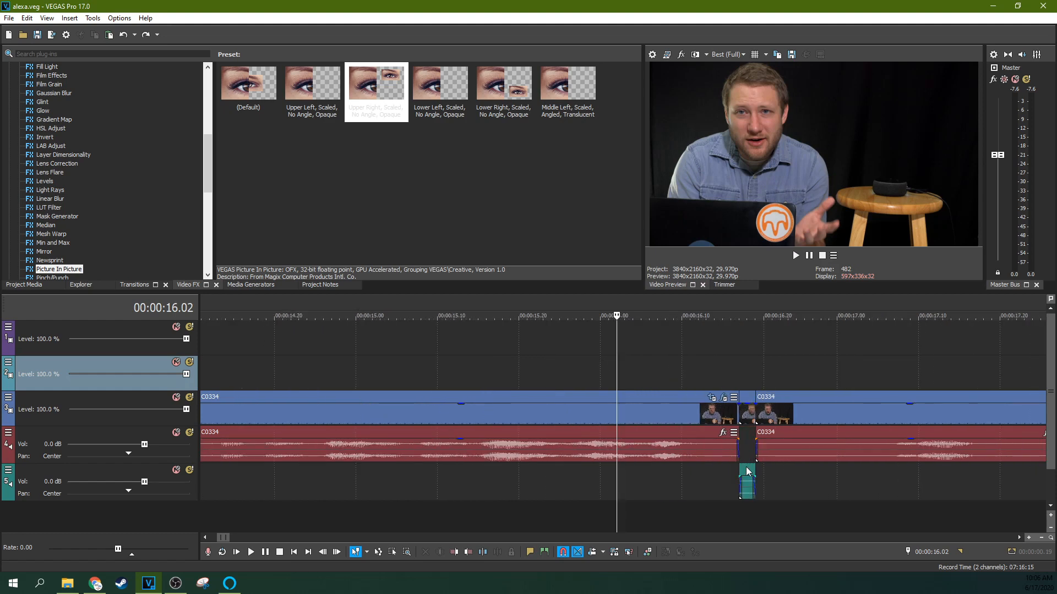
{"action": "left_click", "coordinate": [746, 467]}
{"action": "left_click_drag", "start_coordinate": [748, 468], "coordinate": [749, 450]}
{"action": "left_click", "coordinate": [715, 368]}
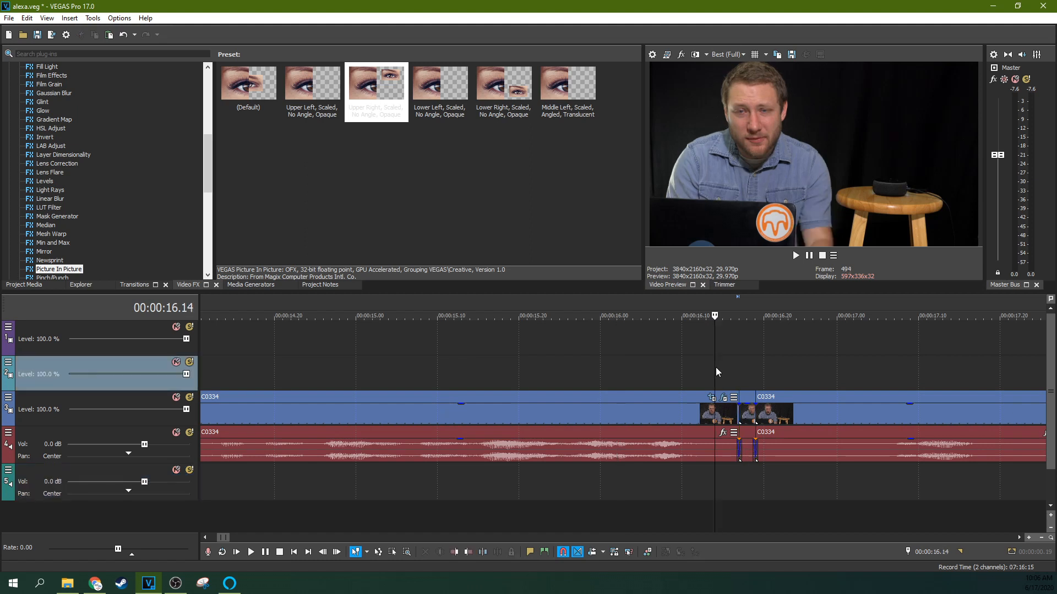
Play back the cut with the fragment placed on the main audio track.
{"action": "key", "text": "space"}
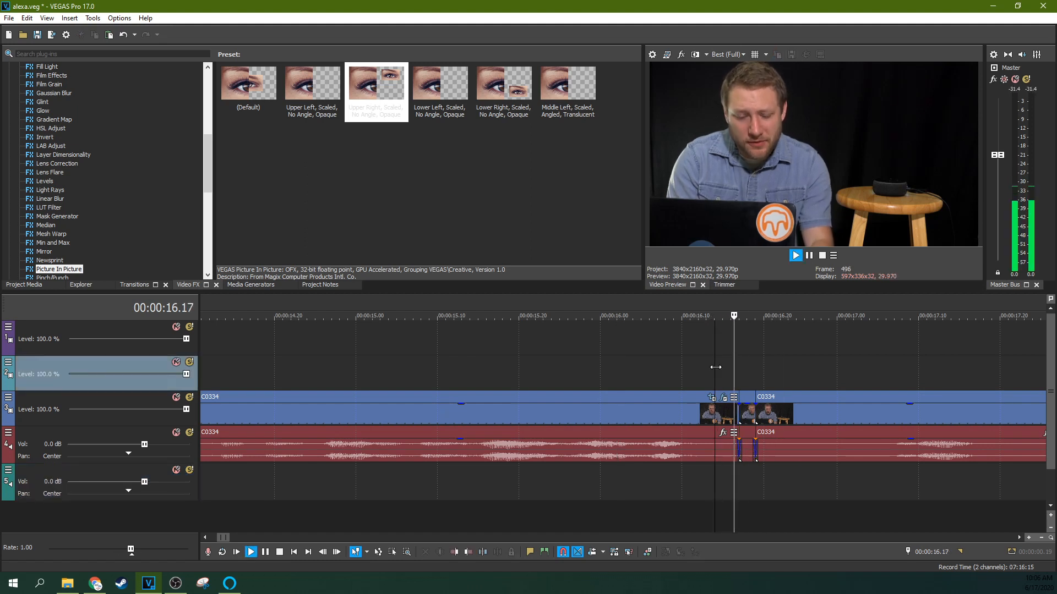
{"action": "key", "text": "space"}
{"action": "key", "text": "space"}
{"action": "key", "text": "space"}
{"action": "key", "text": "space"}
{"action": "key", "text": "space"}
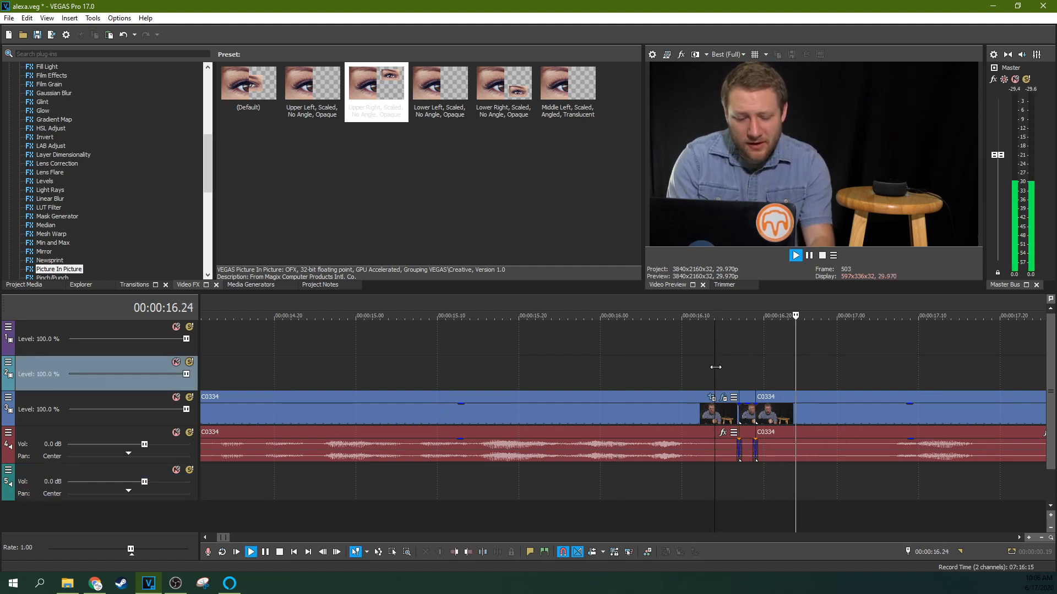
{"action": "scroll", "coordinate": [716, 367], "scroll_direction": "down", "scroll_amount": 3}
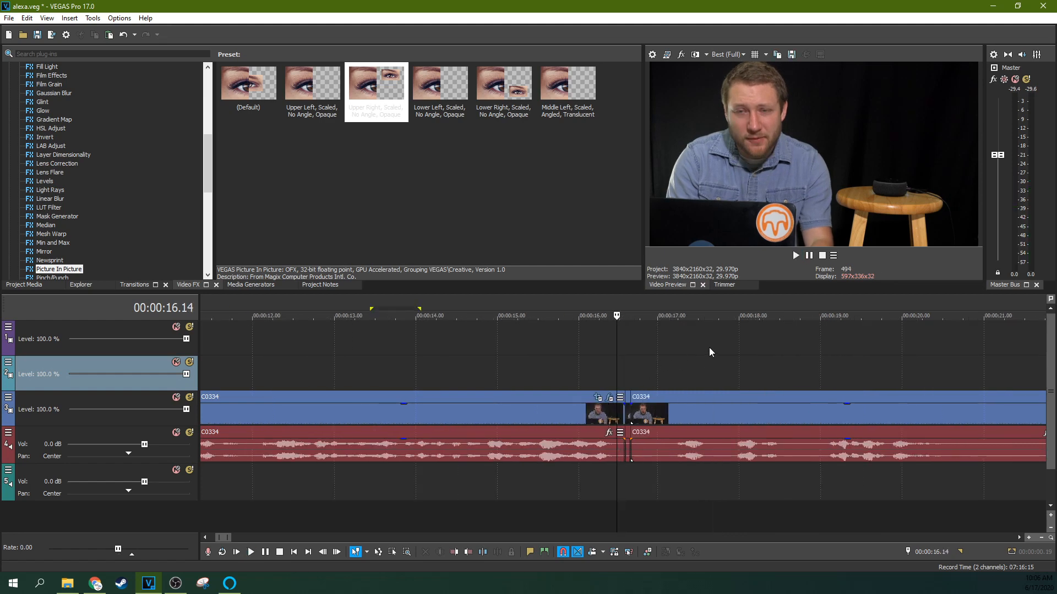
Move the short audio fragment back down to the lower audio track.
{"action": "left_click", "coordinate": [659, 386]}
{"action": "scroll", "coordinate": [659, 351], "scroll_direction": "up", "scroll_amount": 4}
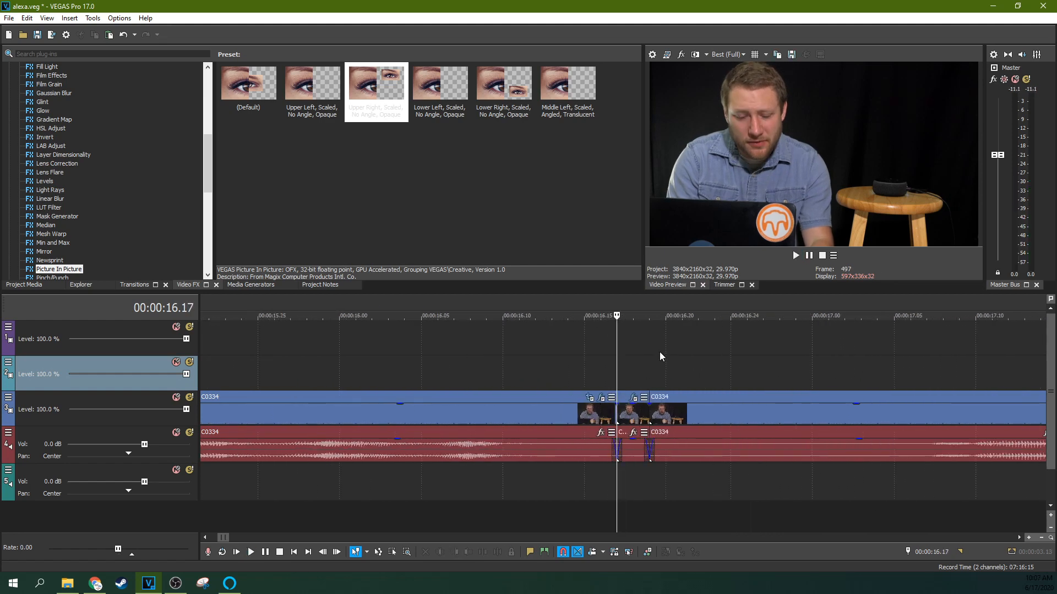
{"action": "left_click", "coordinate": [649, 384]}
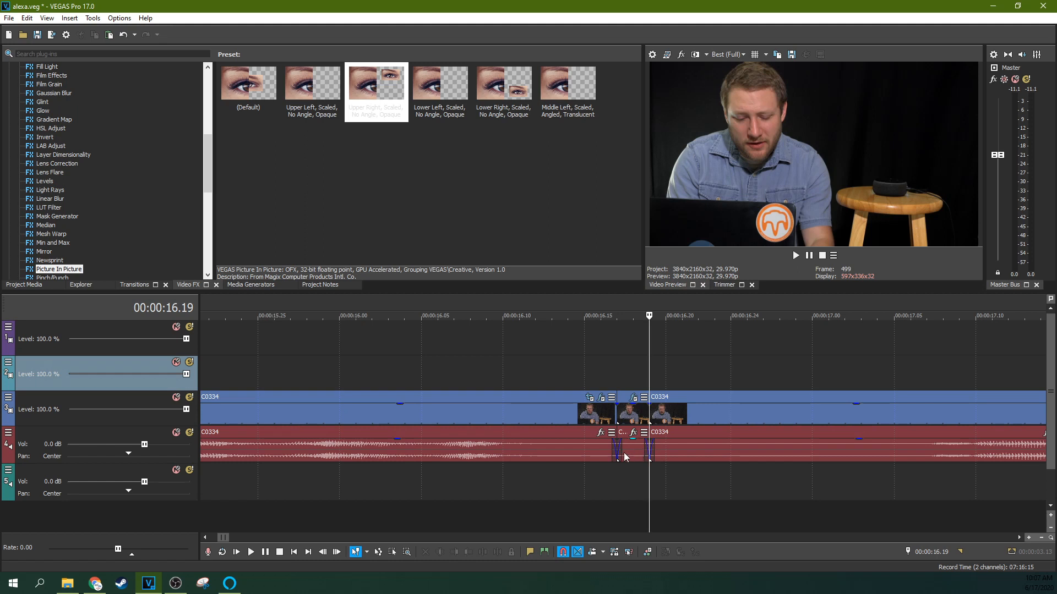
{"action": "left_click_drag", "start_coordinate": [625, 457], "coordinate": [626, 484]}
{"action": "left_click", "coordinate": [708, 378]}
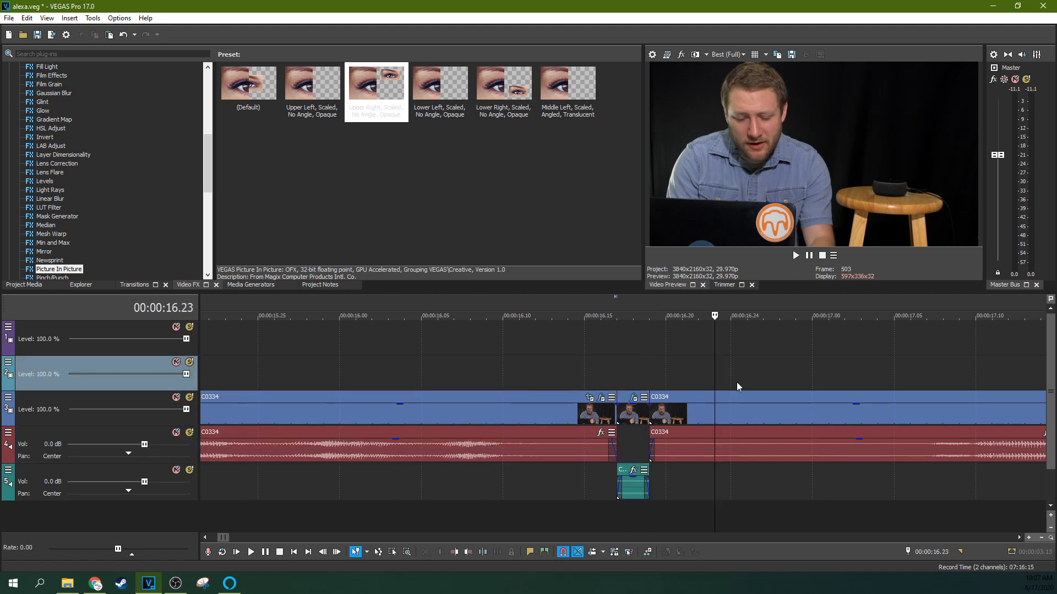
Play back the cut again to listen for the pop.
{"action": "scroll", "coordinate": [709, 377], "scroll_direction": "down", "scroll_amount": 5}
{"action": "key", "text": "space"}
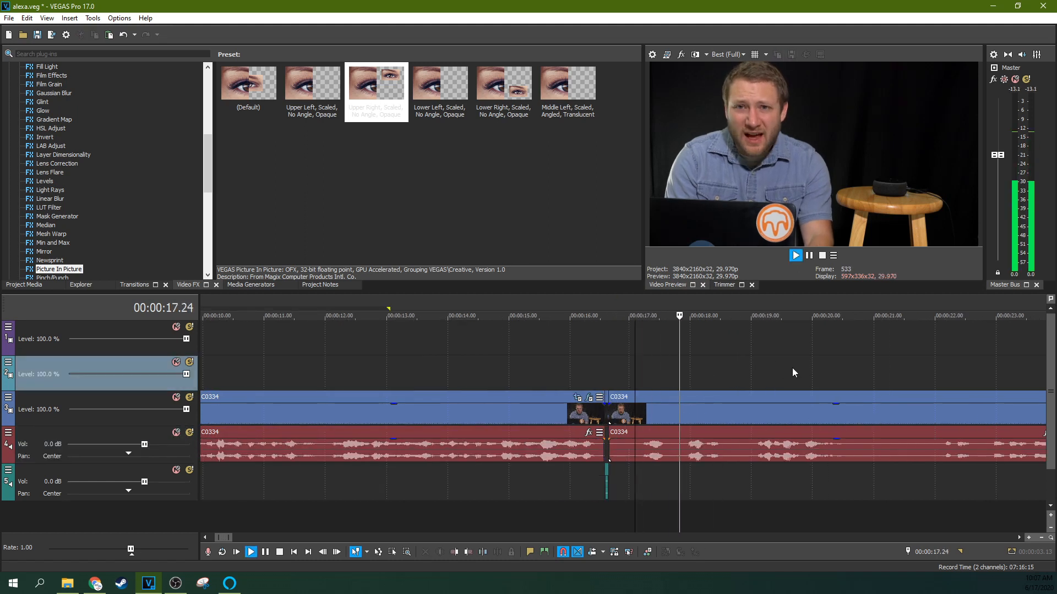
{"action": "left_click", "coordinate": [668, 367]}
{"action": "key", "text": "space"}
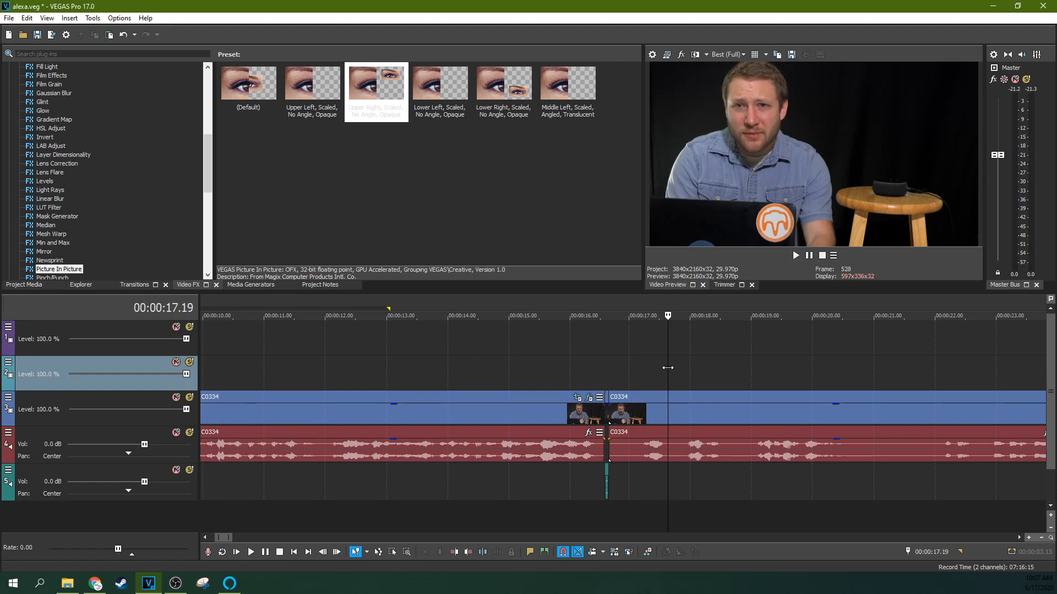
Enlarge the audio waveform display at the cut near 00:00:17.19.
{"action": "scroll", "coordinate": [667, 368], "scroll_direction": "up", "scroll_amount": 5}
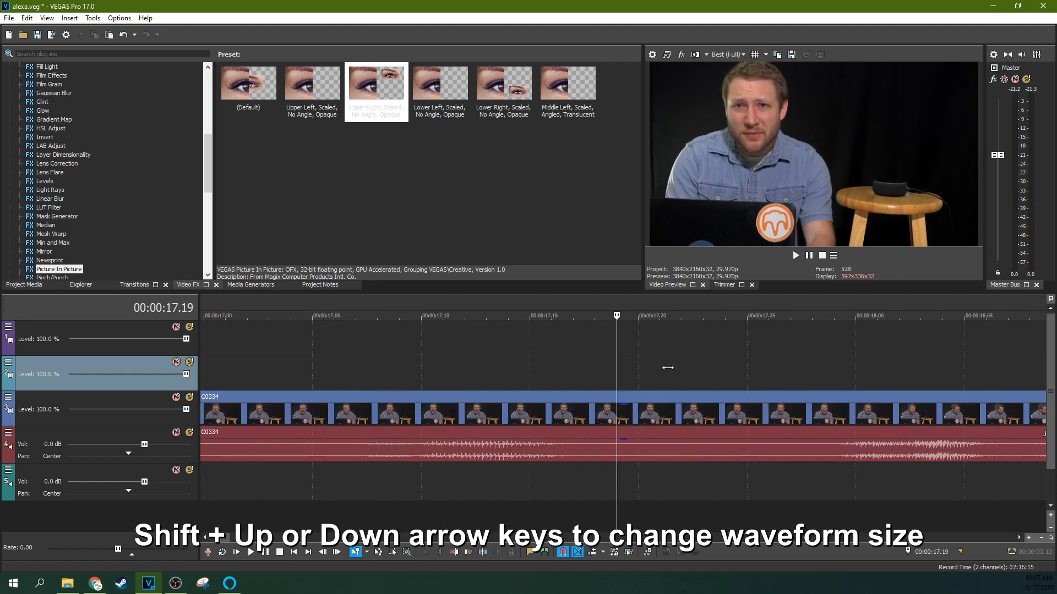
{"action": "key", "text": "shift+Up"}
{"action": "key", "text": "shift+Up"}
{"action": "key", "text": "shift+Up"}
{"action": "key", "text": "shift+Up"}
{"action": "key", "text": "shift+Up"}
{"action": "key", "text": "shift+Up"}
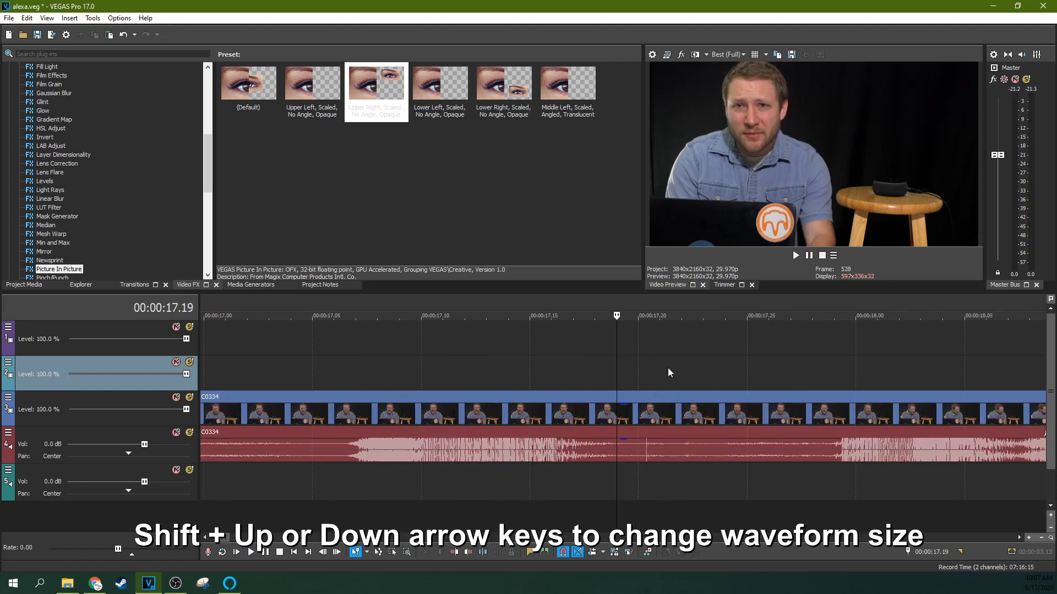
{"action": "left_click", "coordinate": [654, 455]}
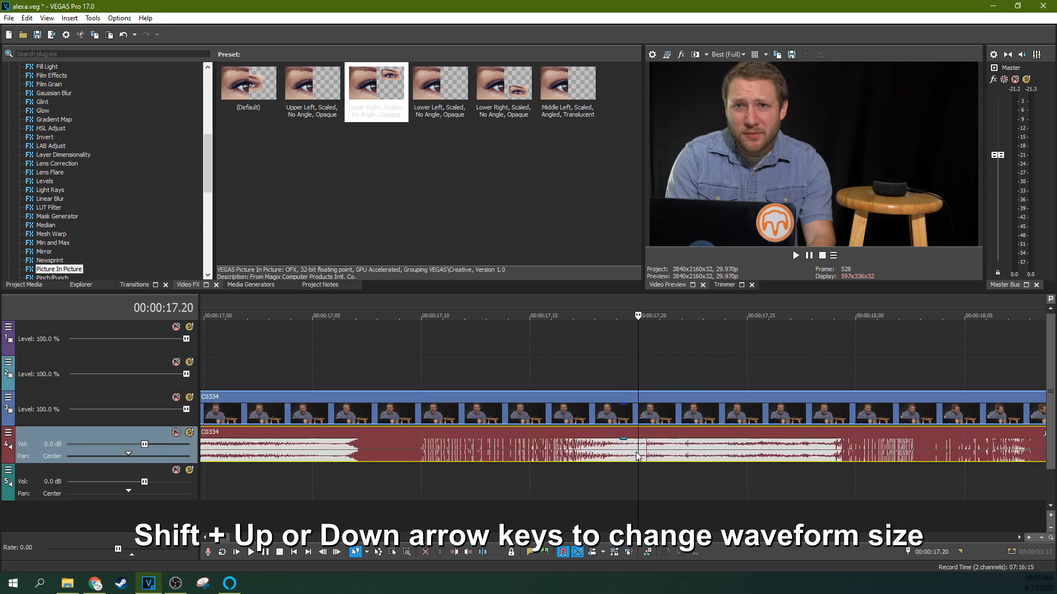
Zoom in further on the audio spike near 00:00:17.20 to examine it frame by frame.
{"action": "key", "text": "space"}
{"action": "key", "text": "space"}
{"action": "key", "text": "Up"}
{"action": "key", "text": "Up"}
{"action": "key", "text": "Up"}
{"action": "key", "text": "Up"}
{"action": "key", "text": "Up"}
{"action": "key", "text": "Up"}
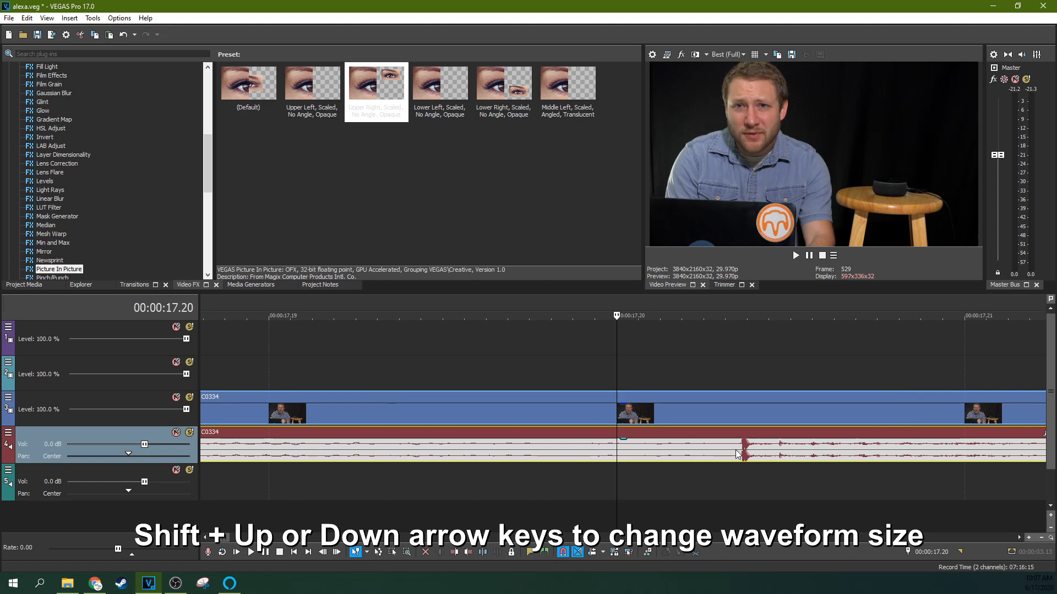
{"action": "left_click", "coordinate": [820, 413]}
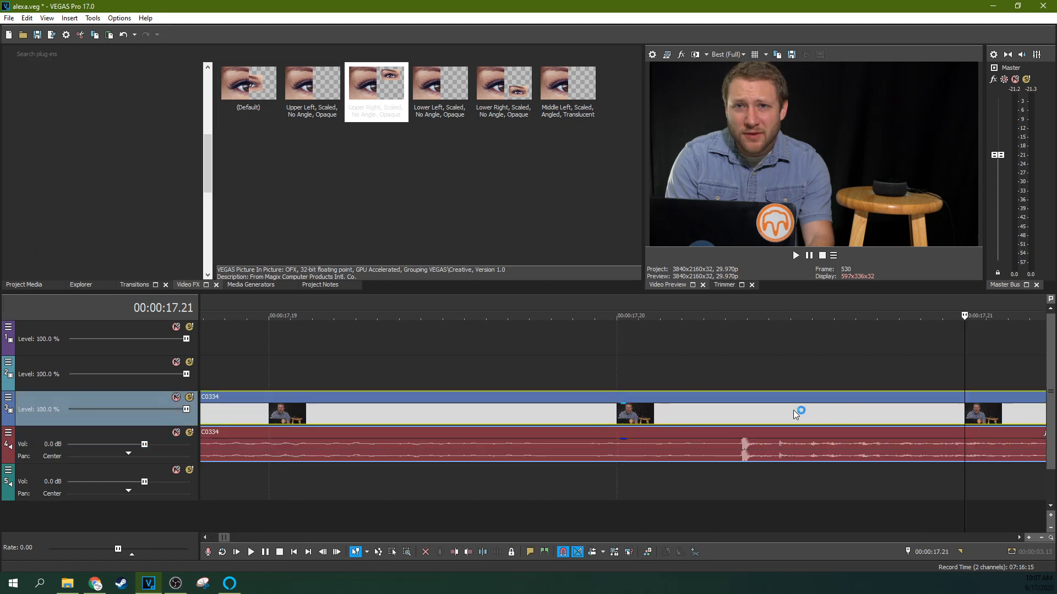
{"action": "left_click", "coordinate": [726, 372]}
Split the main audio event at 00:00:17.20.
{"action": "left_click", "coordinate": [629, 552]}
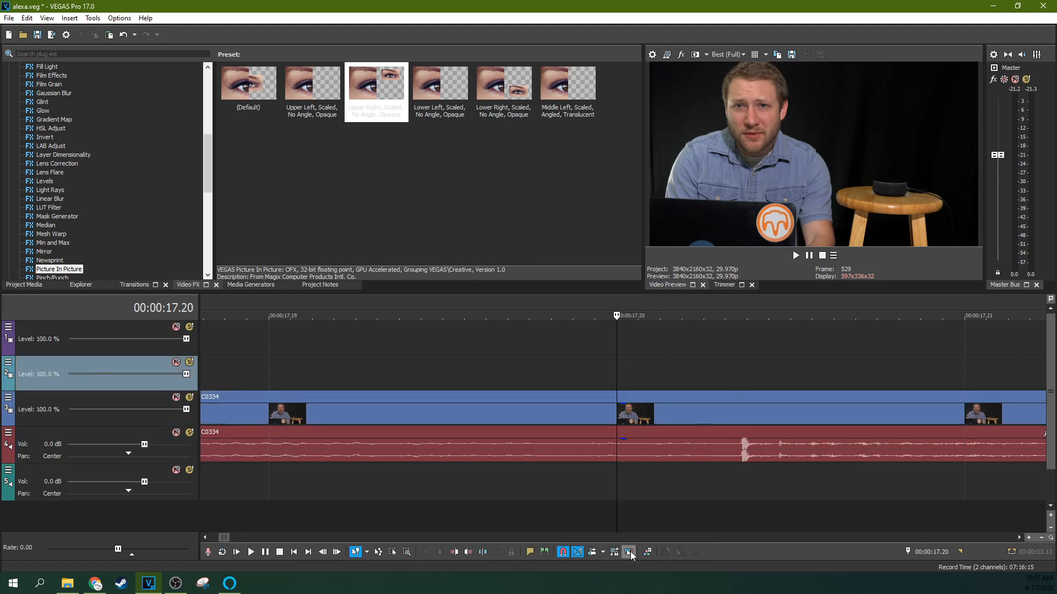
{"action": "left_click", "coordinate": [736, 454]}
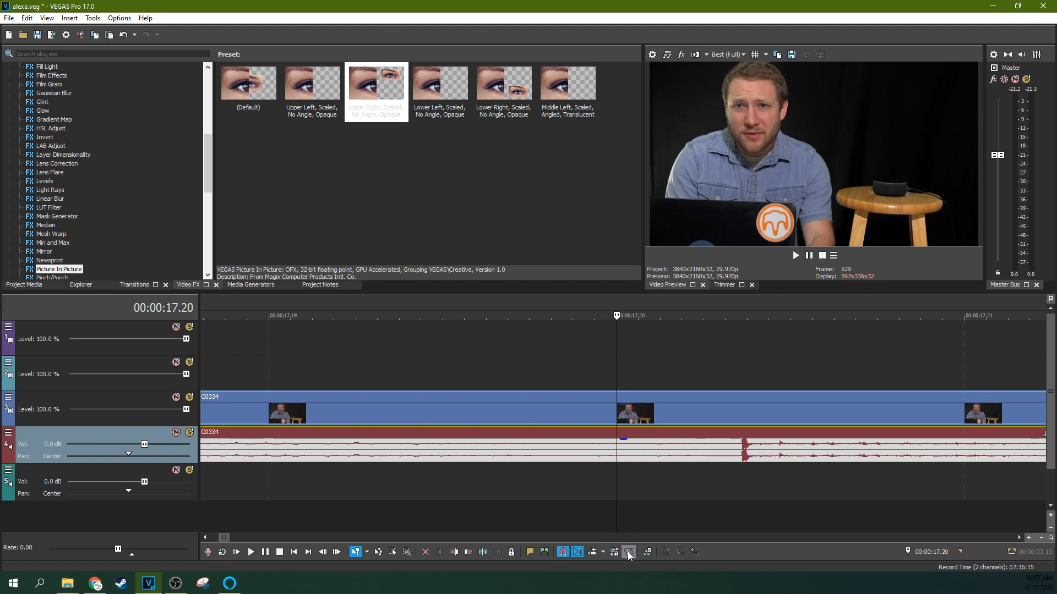
{"action": "scroll", "coordinate": [715, 456], "scroll_direction": "down", "scroll_amount": 2}
{"action": "left_click", "coordinate": [713, 359]}
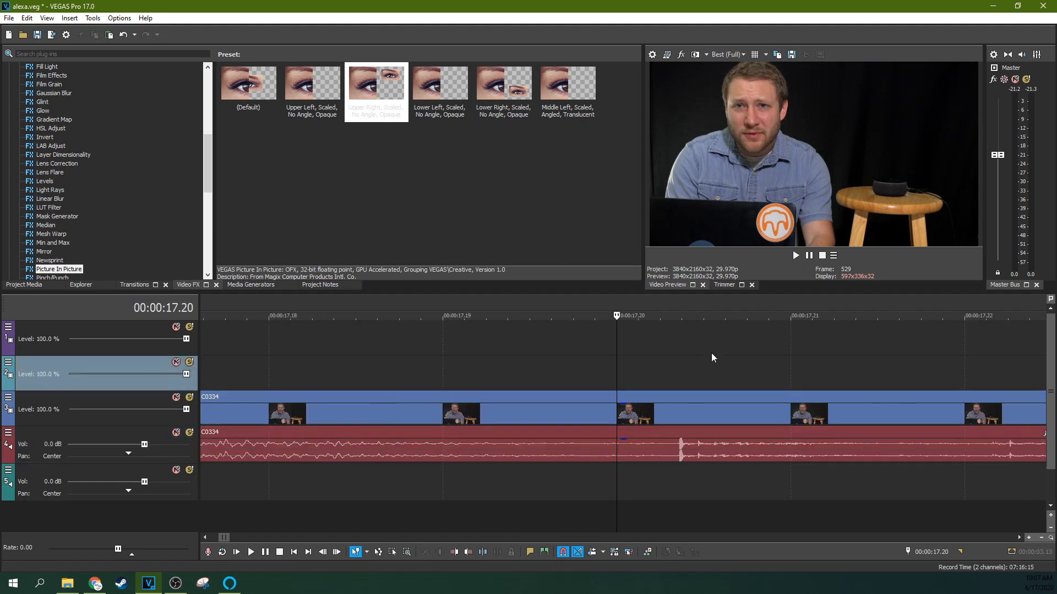
{"action": "left_click", "coordinate": [783, 347]}
{"action": "key", "text": "Left"}
{"action": "key", "text": "Right"}
{"action": "key", "text": "Left"}
{"action": "key", "text": "Right"}
{"action": "key", "text": "Left"}
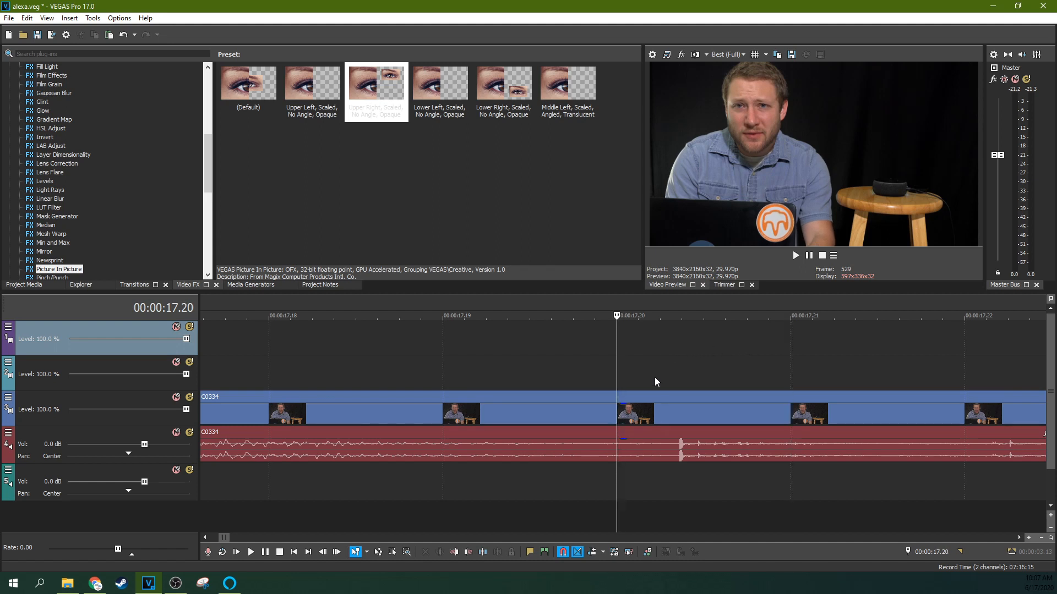
{"action": "left_click", "coordinate": [615, 458]}
{"action": "key", "text": "s"}
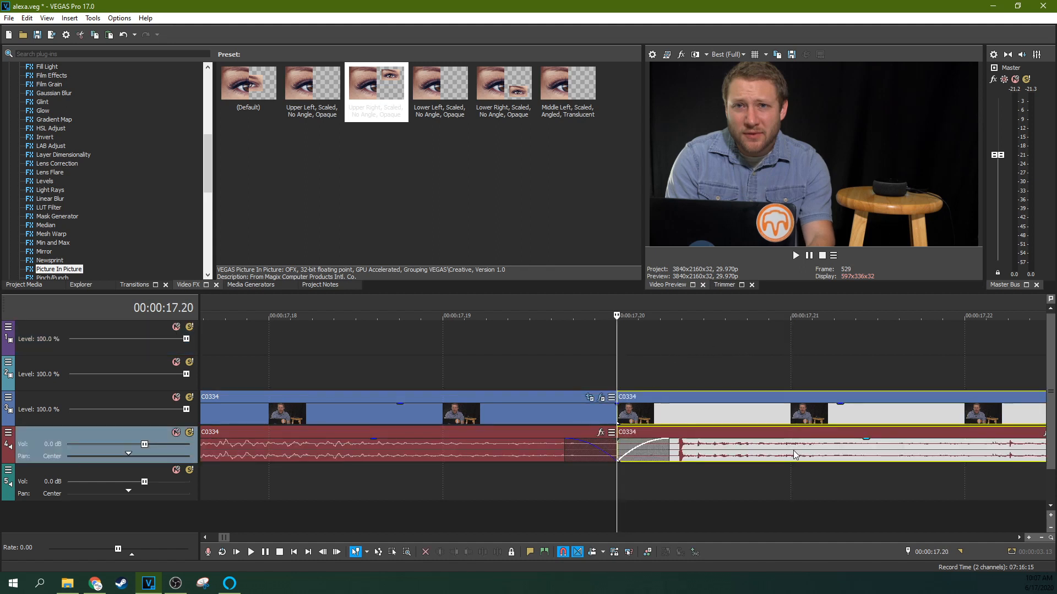
Split the audio again at 00:00:17.21 and move the one-frame section with the spike to the lower audio track.
{"action": "left_click", "coordinate": [791, 455]}
{"action": "key", "text": "s"}
{"action": "left_click", "coordinate": [740, 461]}
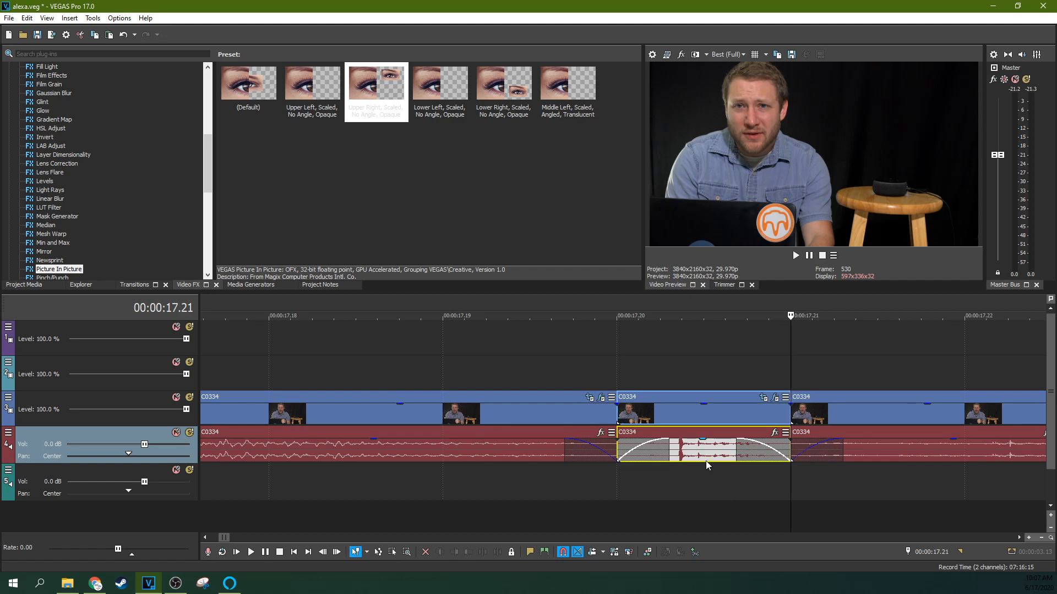
{"action": "mouse_move", "coordinate": [705, 464]}
{"action": "left_mouse_down"}
{"action": "mouse_move", "coordinate": [699, 510]}
{"action": "mouse_move", "coordinate": [706, 458]}
{"action": "left_mouse_up"}
Mute the lower audio track holding the removed fragments.
{"action": "scroll", "coordinate": [649, 457], "scroll_direction": "down", "scroll_amount": 5}
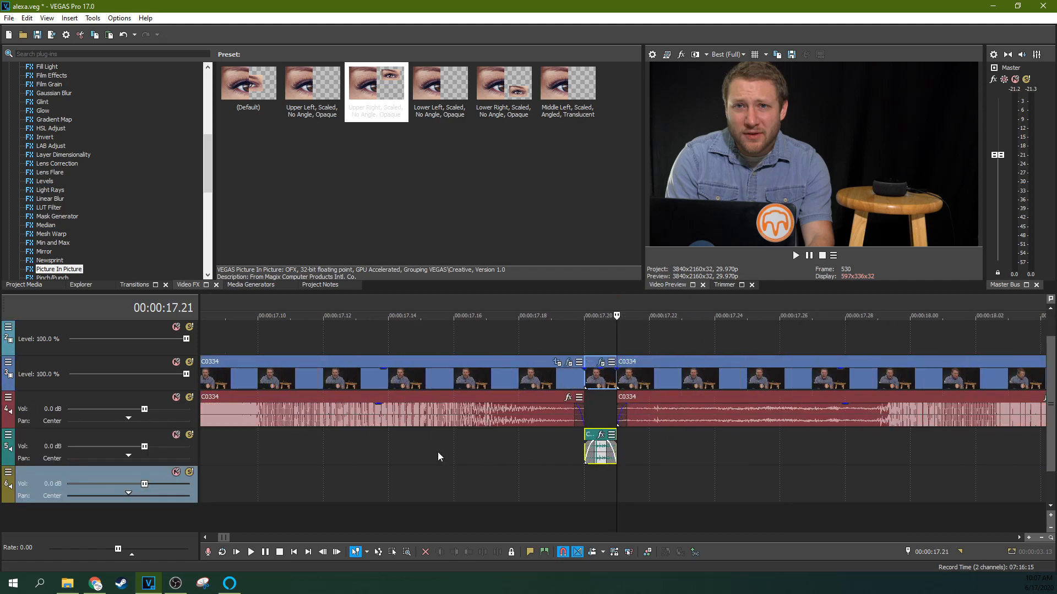
{"action": "scroll", "coordinate": [438, 452], "scroll_direction": "down", "scroll_amount": 2}
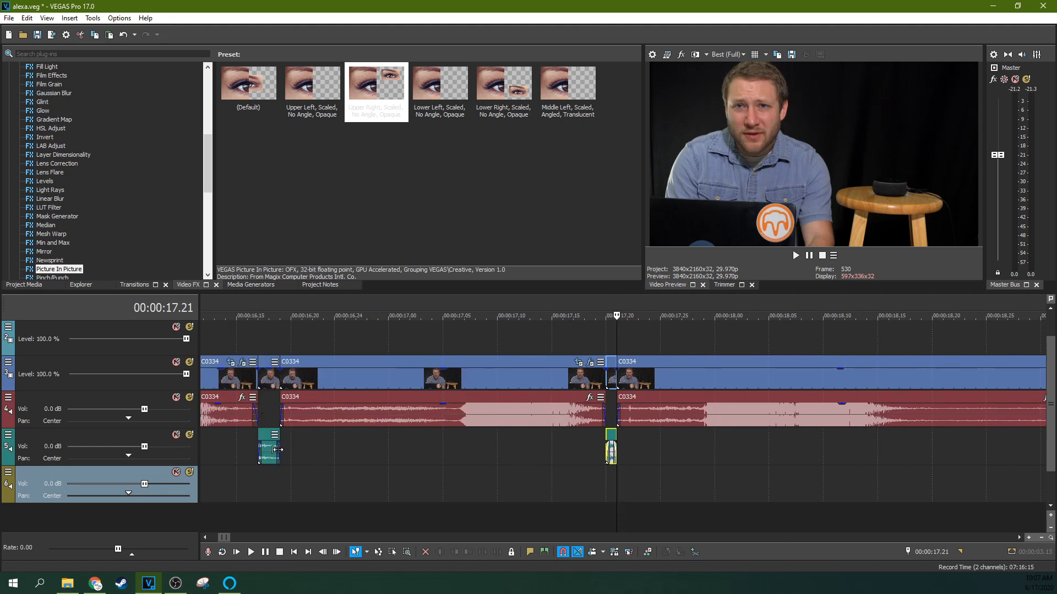
{"action": "left_click", "coordinate": [176, 435]}
{"action": "left_click", "coordinate": [226, 445]}
Play back both edited cuts to check that the pops are gone.
{"action": "key", "text": "space"}
{"action": "key", "text": "space"}
{"action": "key", "text": "space"}
{"action": "key", "text": "space"}
{"action": "left_click", "coordinate": [573, 437]}
{"action": "key", "text": "space"}
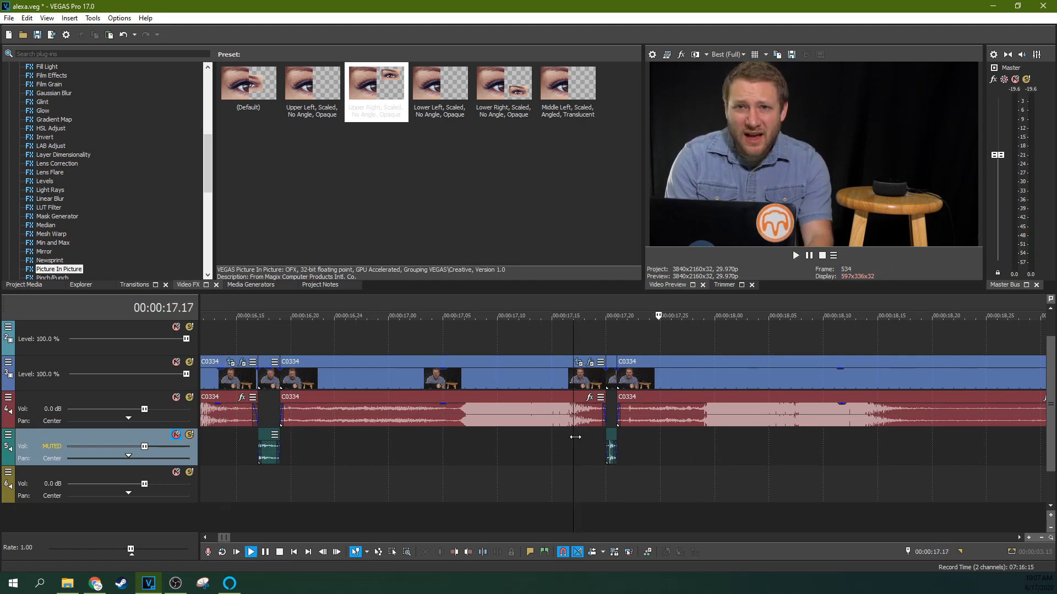
{"action": "key", "text": "space"}
{"action": "scroll", "coordinate": [575, 437], "scroll_direction": "down", "scroll_amount": 3}
{"action": "left_click", "coordinate": [435, 441]}
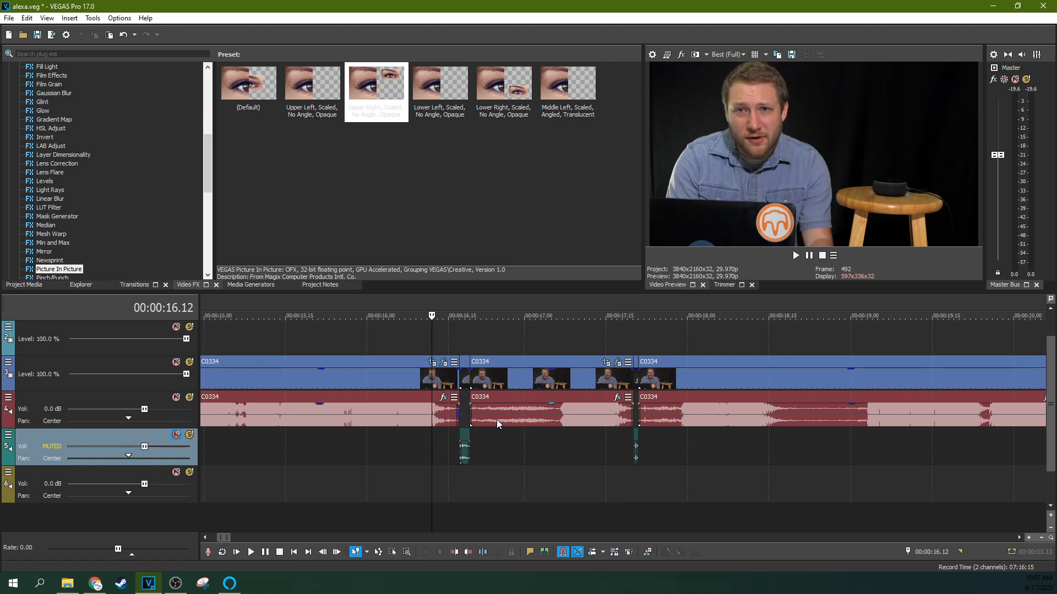
{"action": "left_click", "coordinate": [450, 332]}
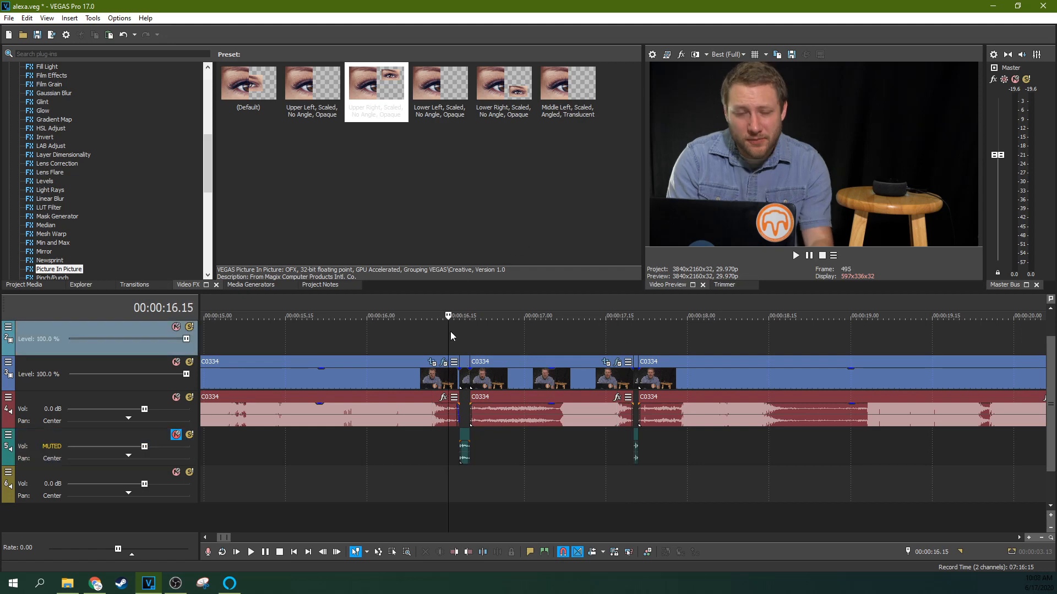
{"action": "key", "text": "space"}
{"action": "key", "text": "space"}
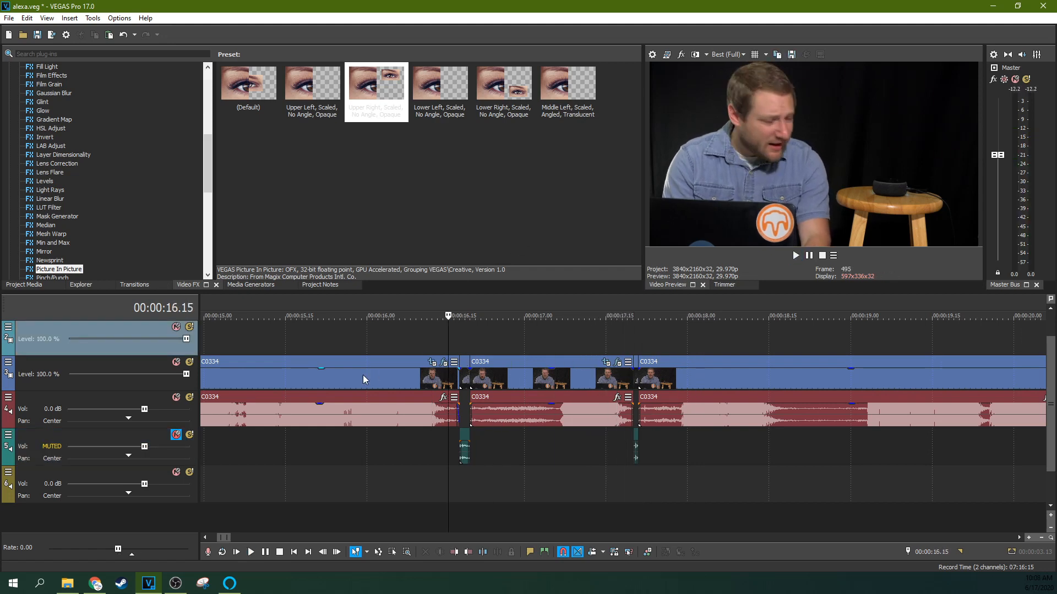
Split the main audio at 00:00:00.11 and move the opening fragment onto the muted fragments track.
{"action": "scroll", "coordinate": [351, 395], "scroll_direction": "down", "scroll_amount": 5}
{"action": "scroll", "coordinate": [351, 394], "scroll_direction": "down", "scroll_amount": 3}
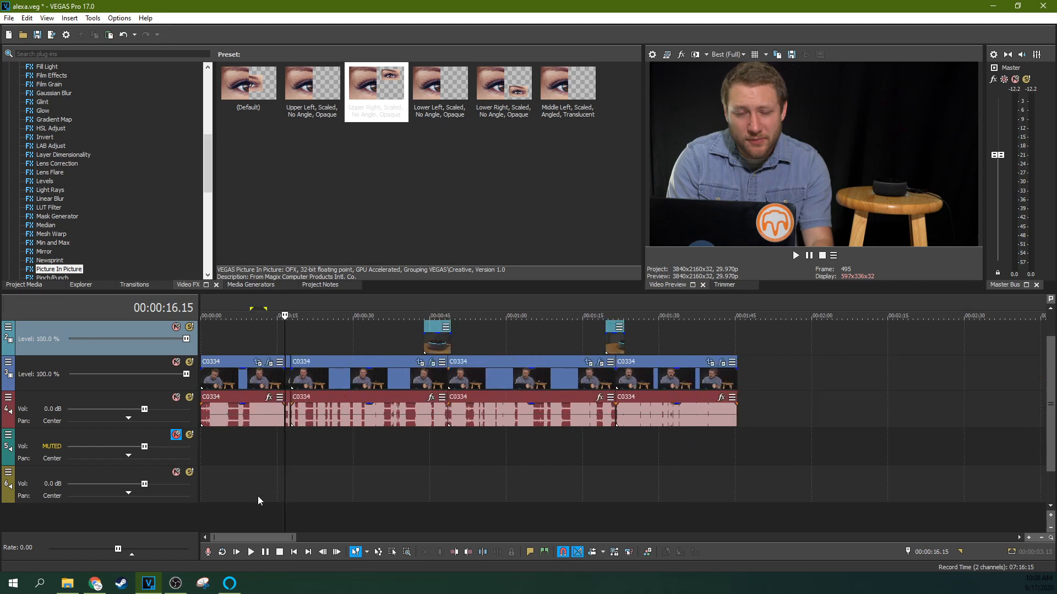
{"action": "left_click", "coordinate": [219, 447]}
{"action": "scroll", "coordinate": [219, 447], "scroll_direction": "up", "scroll_amount": 7}
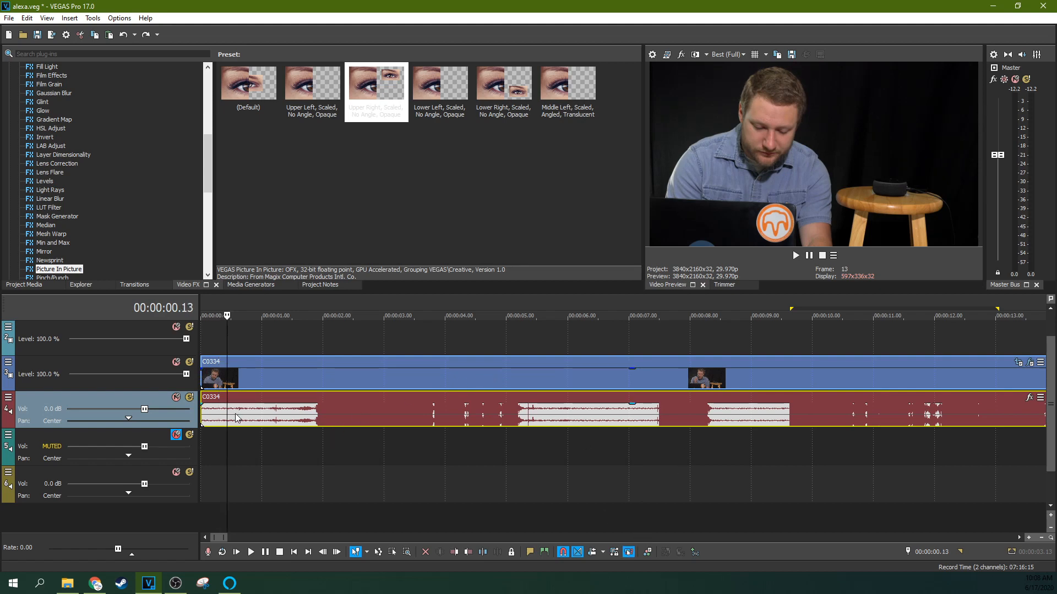
{"action": "left_click", "coordinate": [223, 421]}
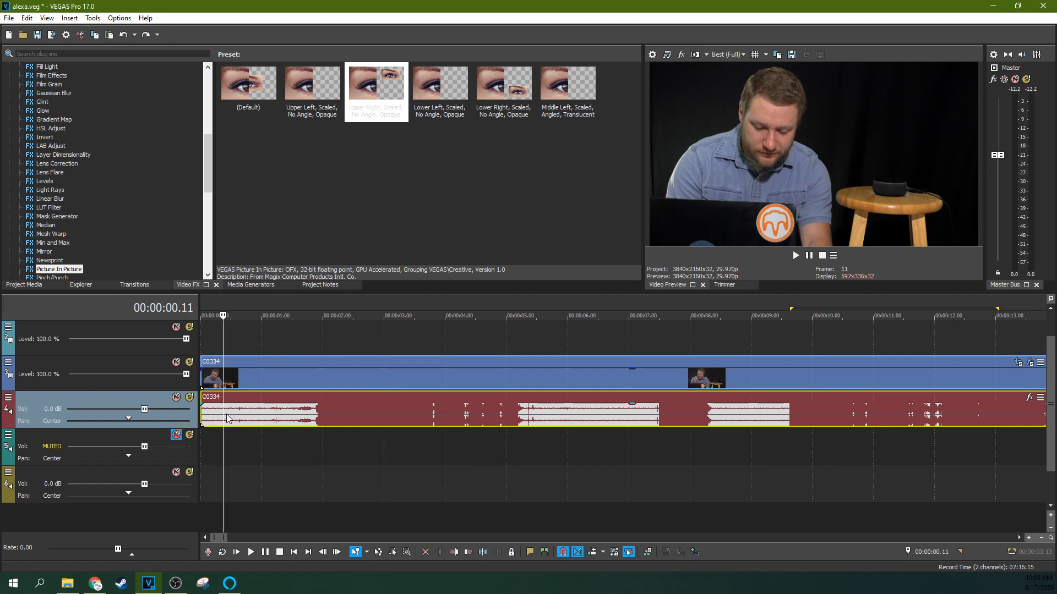
{"action": "key", "text": "s"}
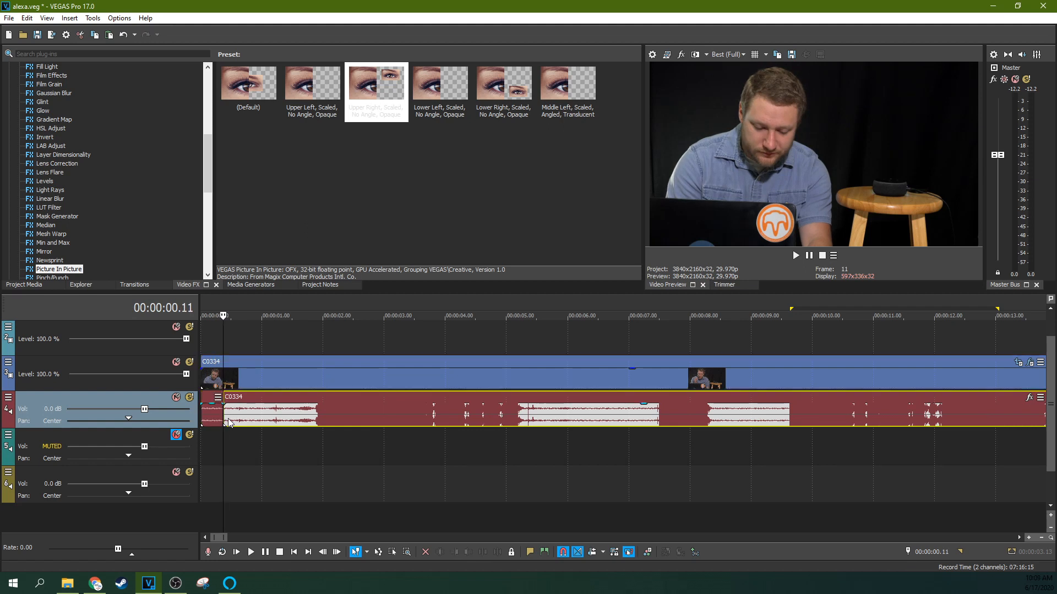
{"action": "left_click", "coordinate": [209, 419]}
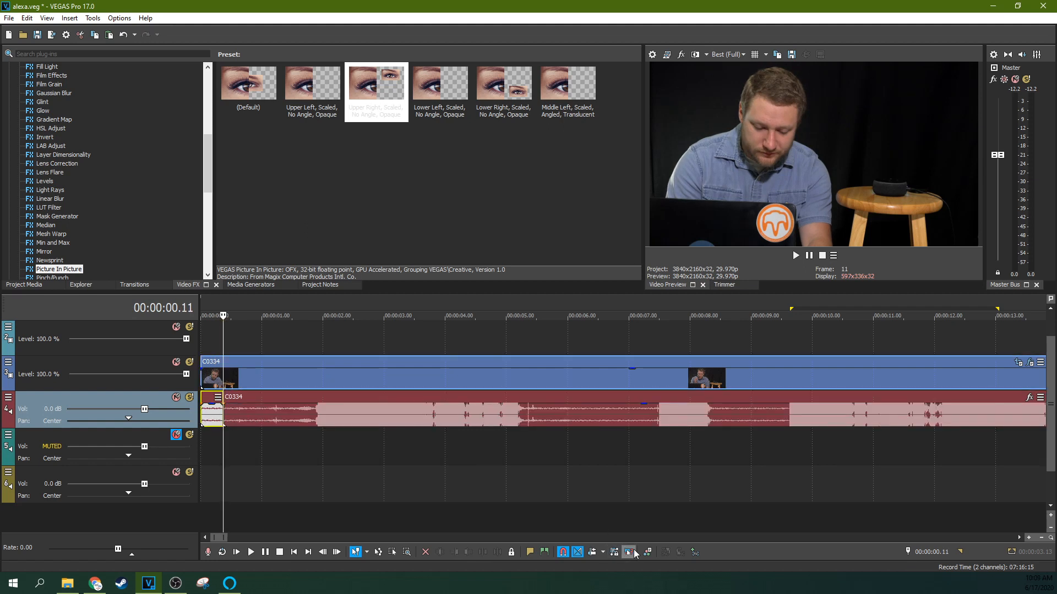
{"action": "left_click", "coordinate": [471, 498]}
{"action": "left_click", "coordinate": [256, 443]}
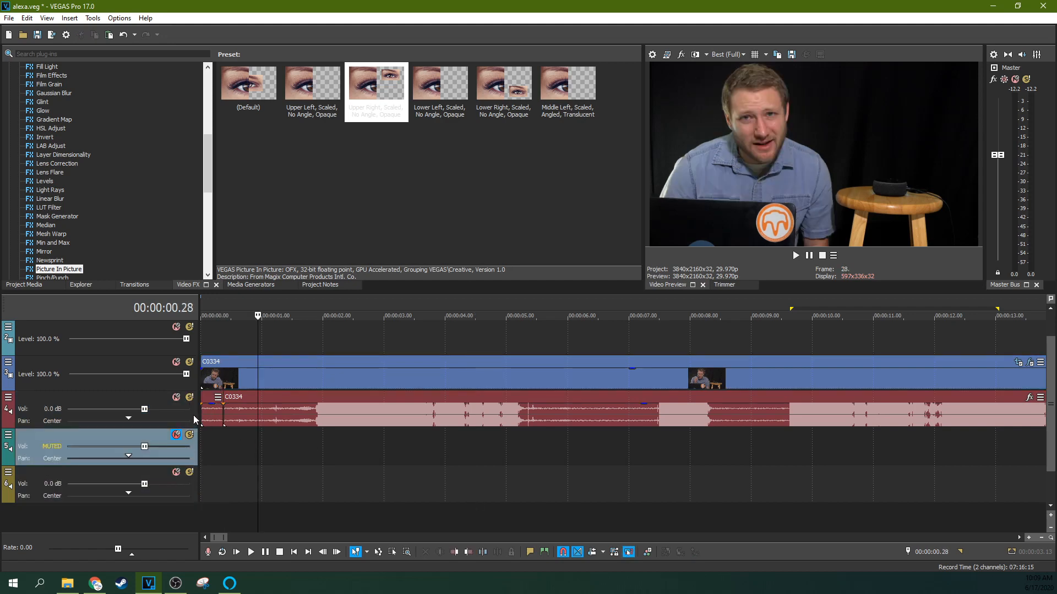
{"action": "left_click", "coordinate": [212, 421]}
{"action": "left_click_drag", "start_coordinate": [212, 421], "coordinate": [211, 458]}
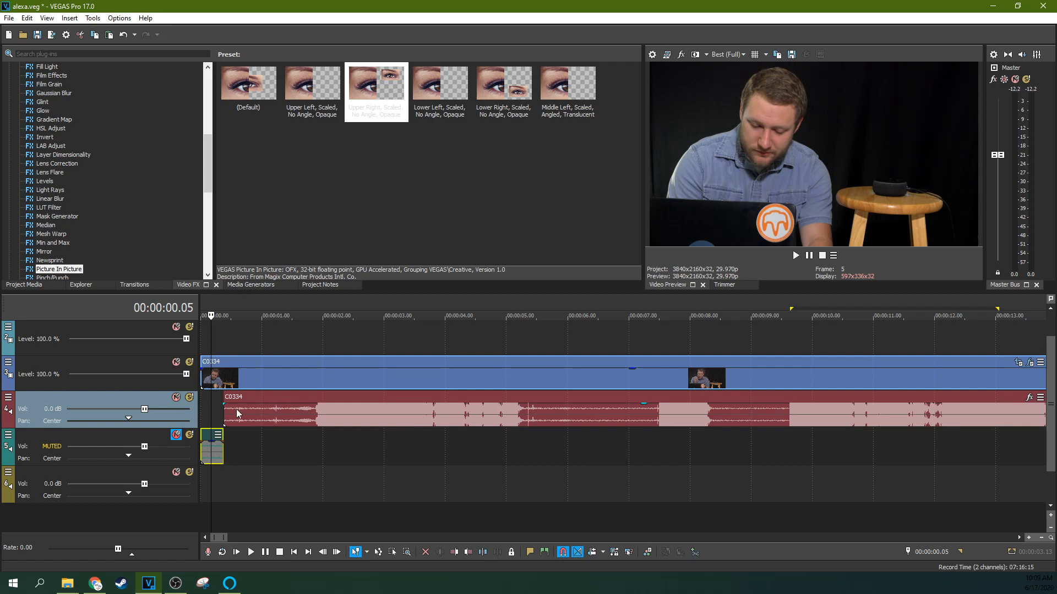
Move the room-noise clip on the bottom audio track to about 00:00:36.06 and solo that track.
{"action": "left_click_drag", "start_coordinate": [222, 409], "coordinate": [190, 410]}
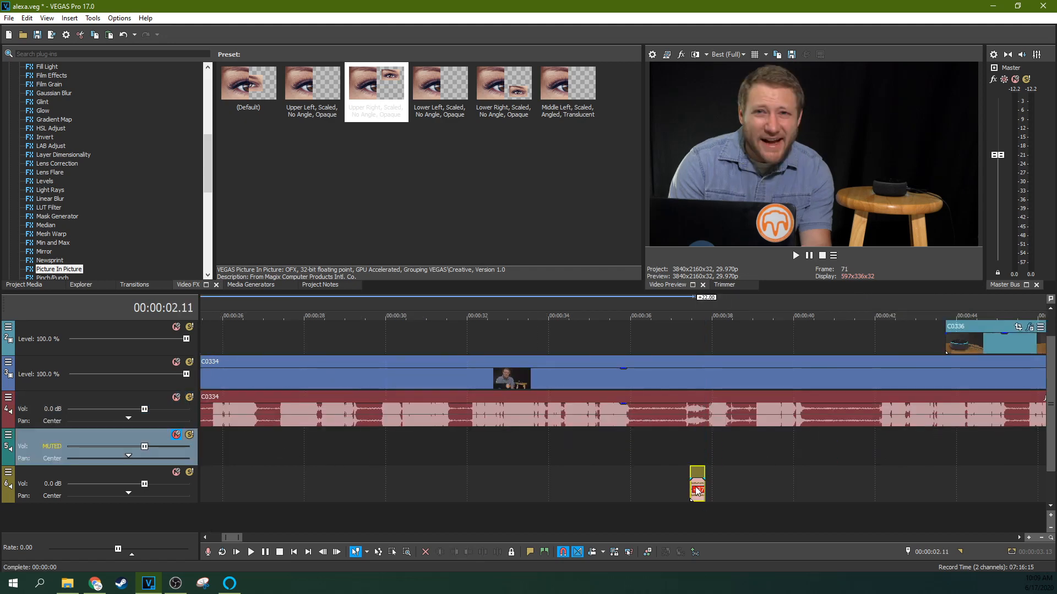
{"action": "left_click", "coordinate": [689, 486]}
{"action": "scroll", "coordinate": [715, 487], "scroll_direction": "up", "scroll_amount": 3}
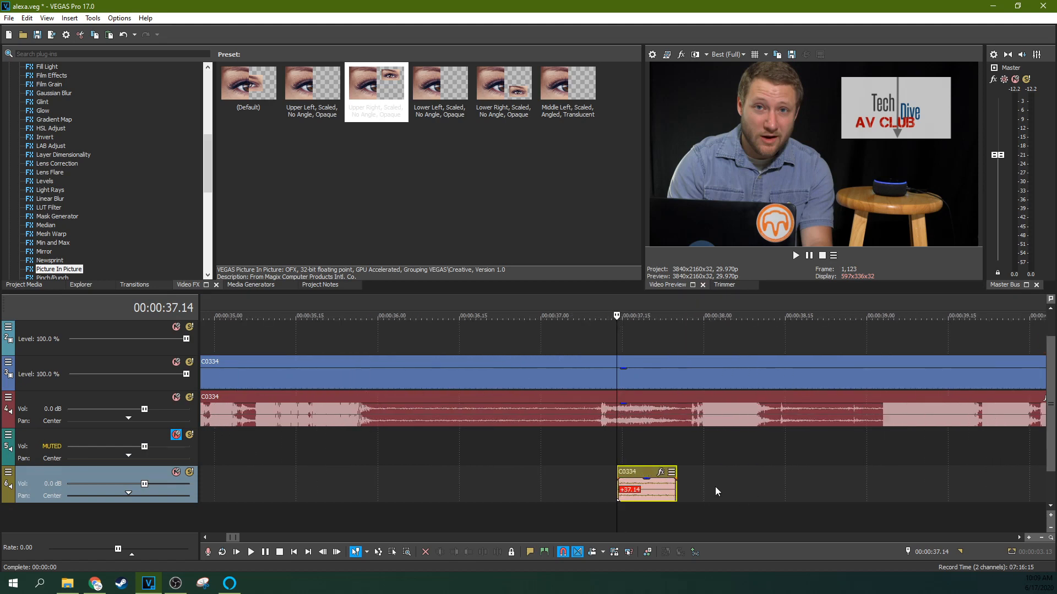
{"action": "key", "text": "space"}
{"action": "left_click_drag", "start_coordinate": [618, 487], "coordinate": [432, 487]}
{"action": "key", "text": "space"}
{"action": "key", "text": "space"}
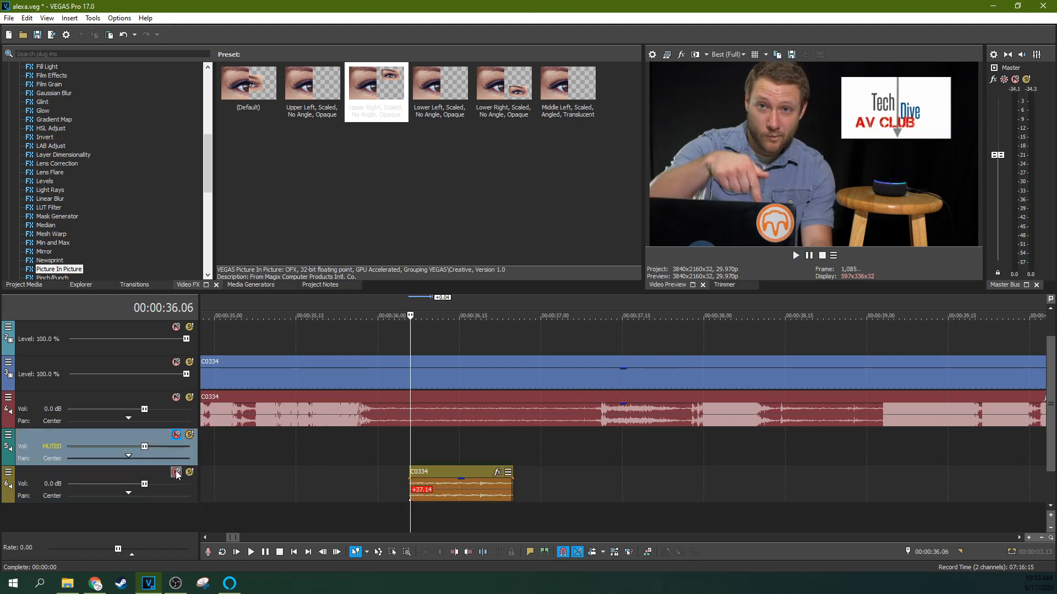
{"action": "left_click", "coordinate": [190, 472]}
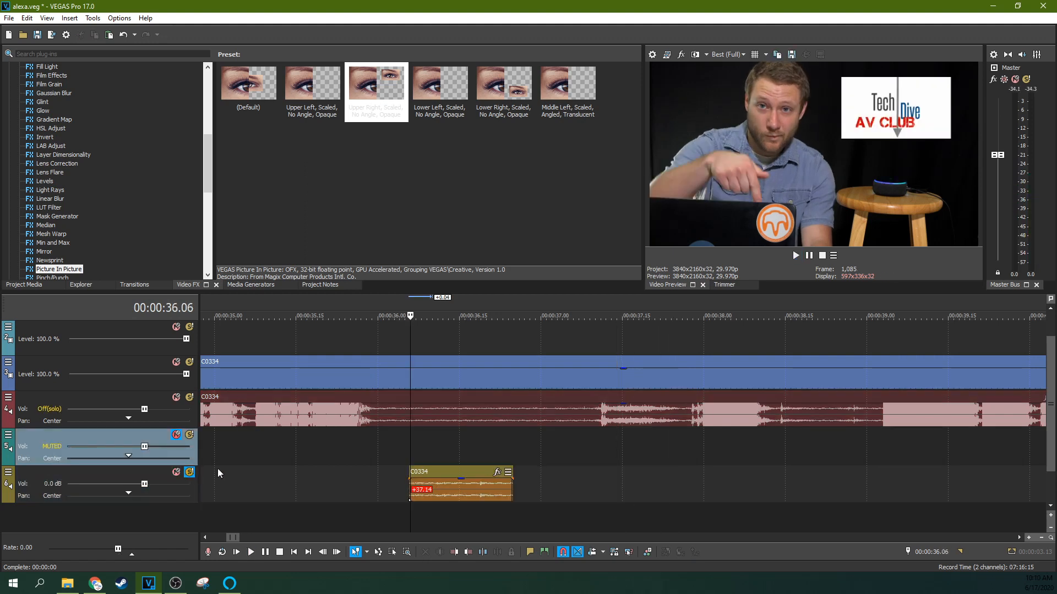
Trim both edges of the room-noise clip while auditioning it soloed.
{"action": "left_click", "coordinate": [421, 438]}
{"action": "key", "text": "space"}
{"action": "key", "text": "space"}
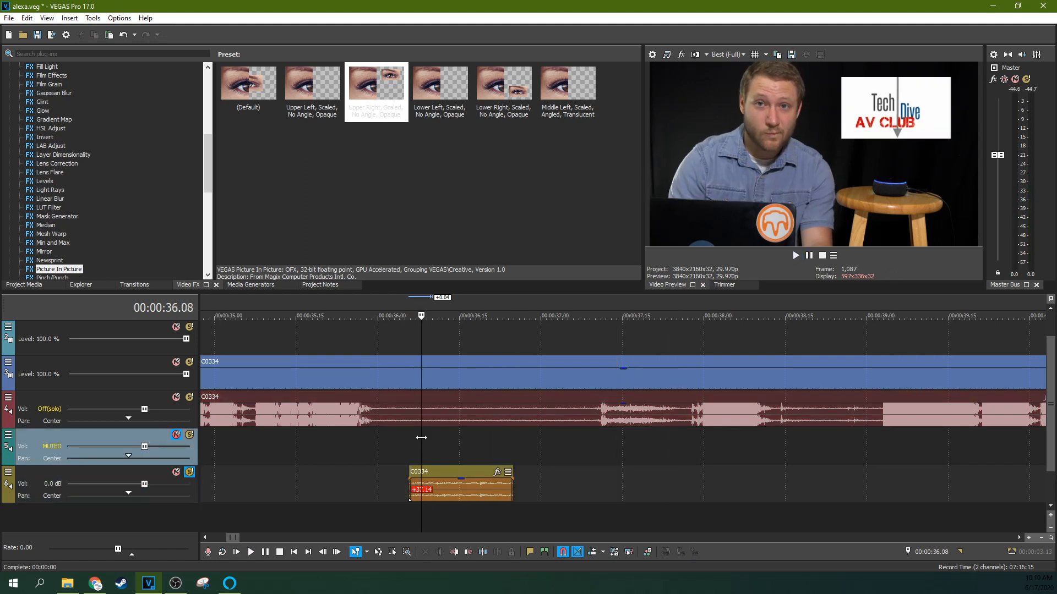
{"action": "key", "text": "space"}
{"action": "key", "text": "space"}
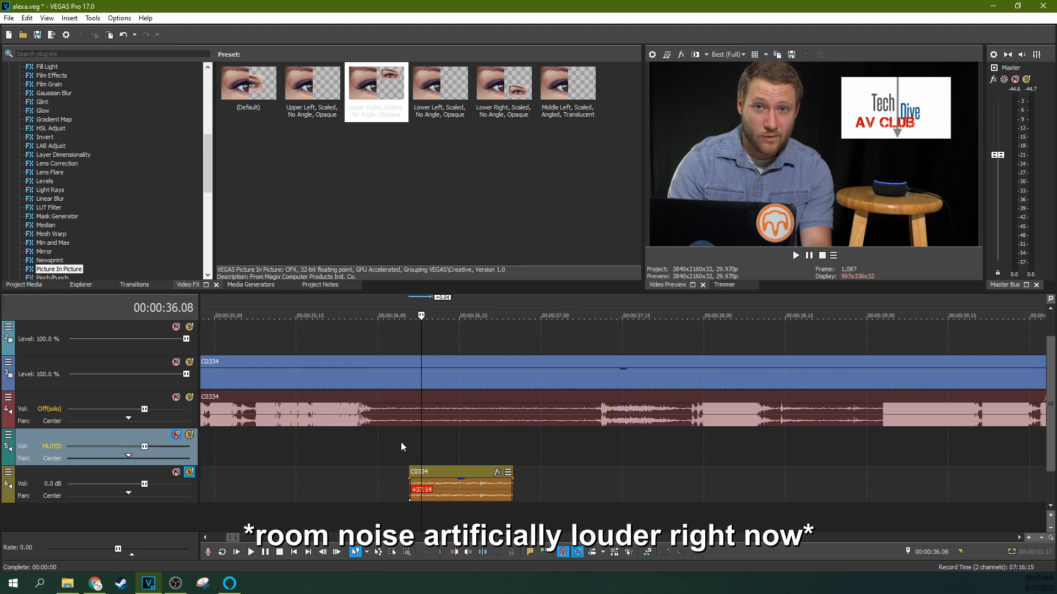
{"action": "left_click_drag", "start_coordinate": [408, 488], "coordinate": [388, 488]}
{"action": "key", "text": "space"}
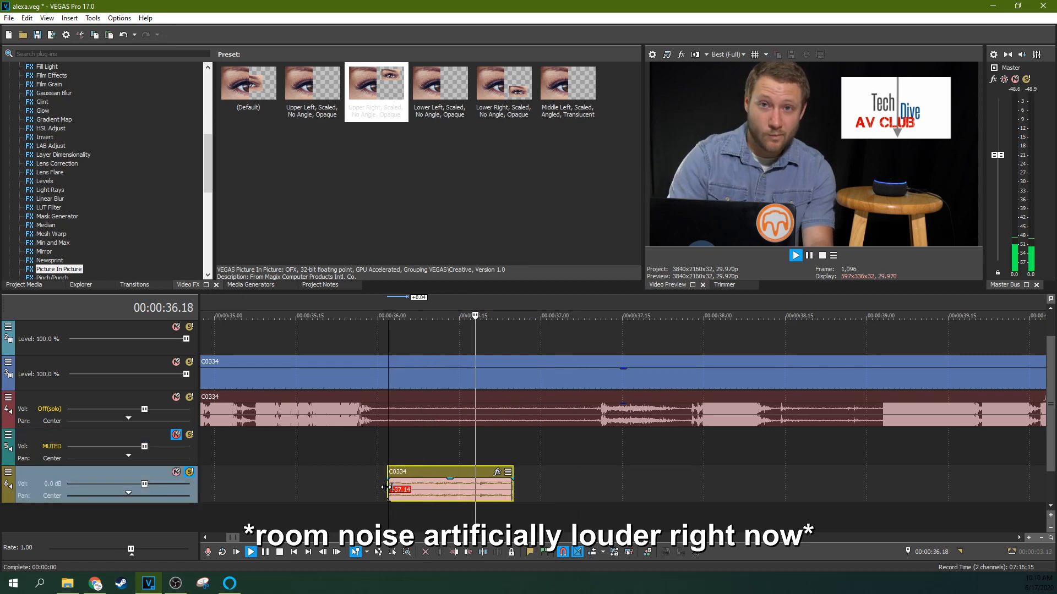
{"action": "key", "text": "space"}
{"action": "left_click_drag", "start_coordinate": [513, 498], "coordinate": [474, 495]}
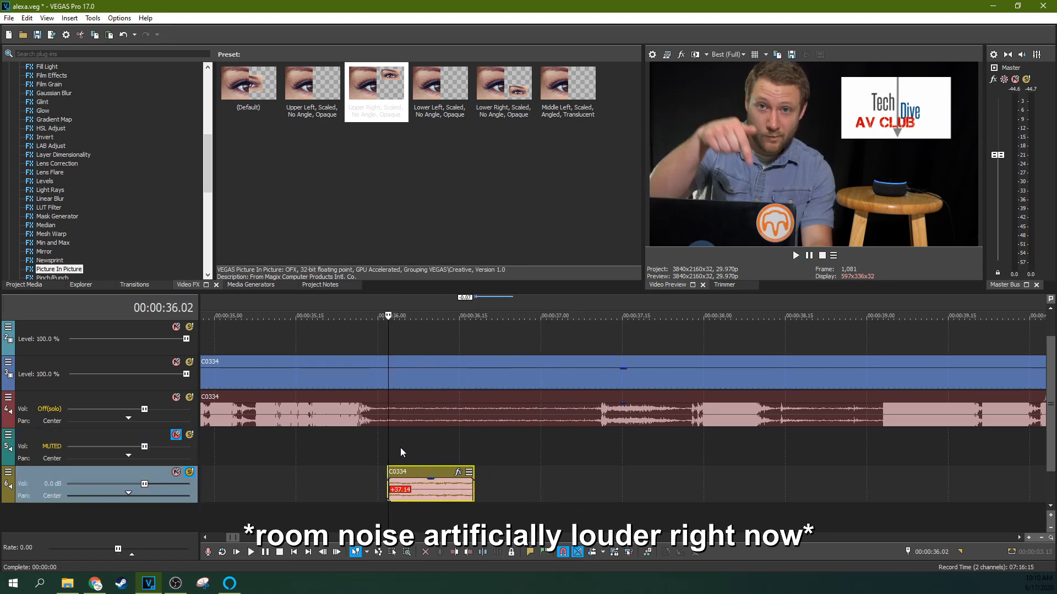
{"action": "left_click", "coordinate": [401, 448]}
{"action": "key", "text": "space"}
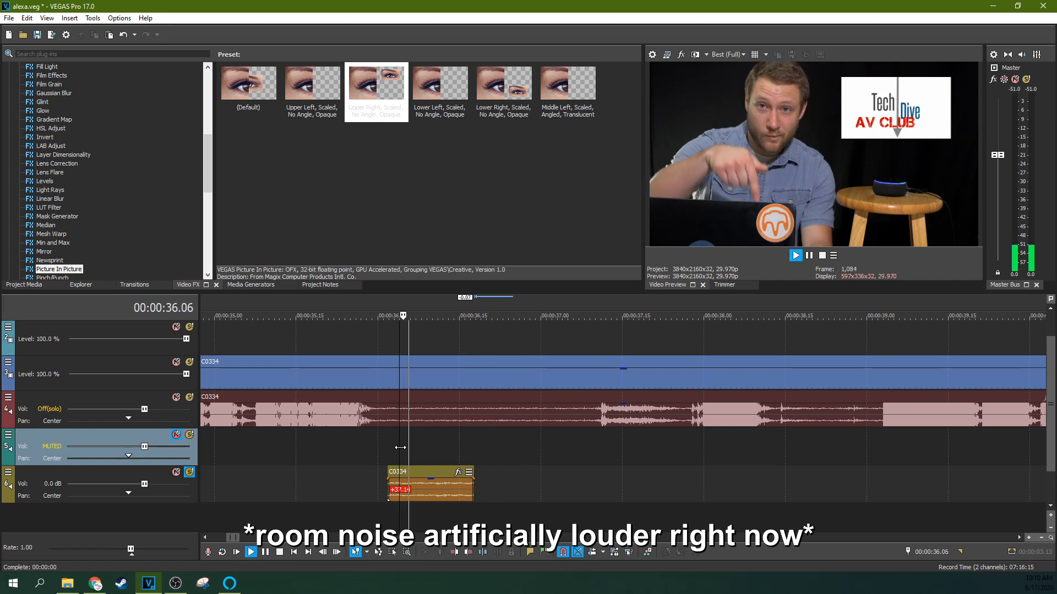
{"action": "key", "text": "space"}
Unmute the fragments track and turn off solo on the bottom room-noise track.
{"action": "scroll", "coordinate": [621, 363], "scroll_direction": "down", "scroll_amount": 3}
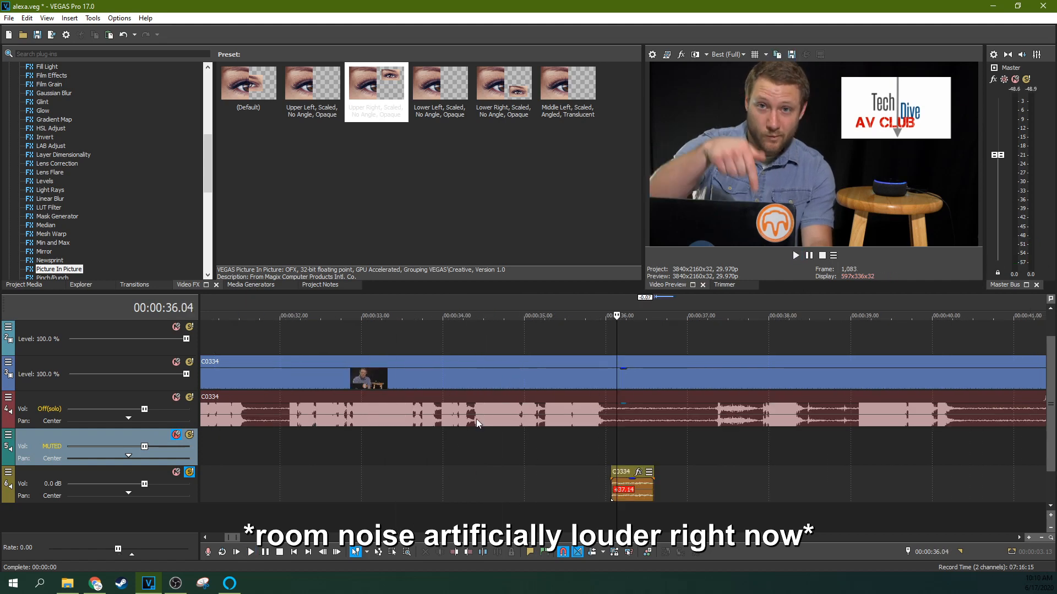
{"action": "left_click", "coordinate": [175, 436]}
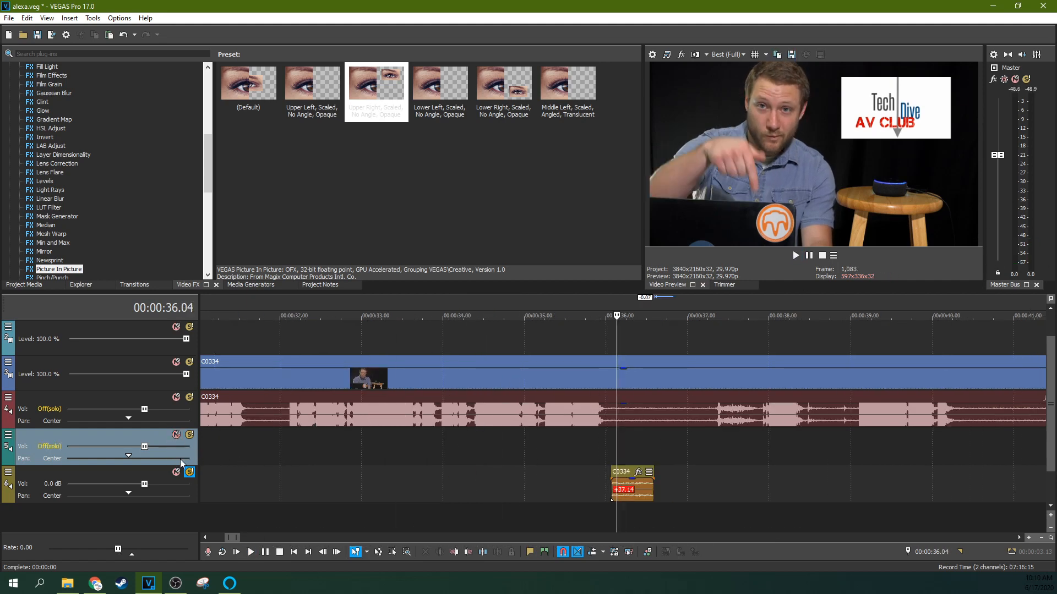
{"action": "left_click", "coordinate": [189, 472]}
Move the room-noise clip onto the fragments track just before the first cut near 00:00:16.17.
{"action": "left_click_drag", "start_coordinate": [624, 471], "coordinate": [960, 441]}
{"action": "scroll", "coordinate": [960, 441], "scroll_direction": "down", "scroll_amount": 10}
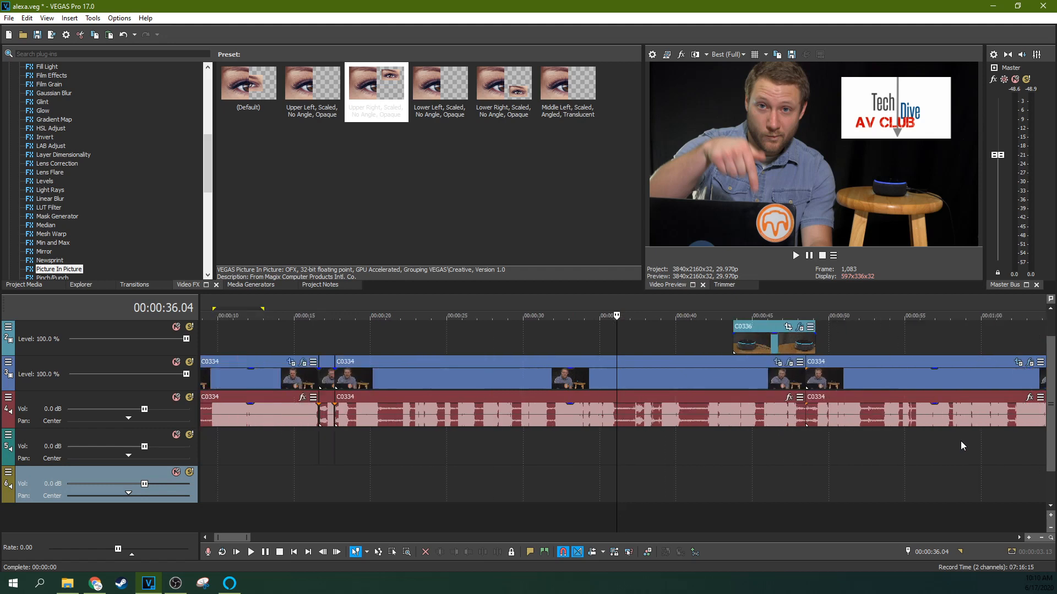
{"action": "scroll", "coordinate": [618, 436], "scroll_direction": "up", "scroll_amount": 5}
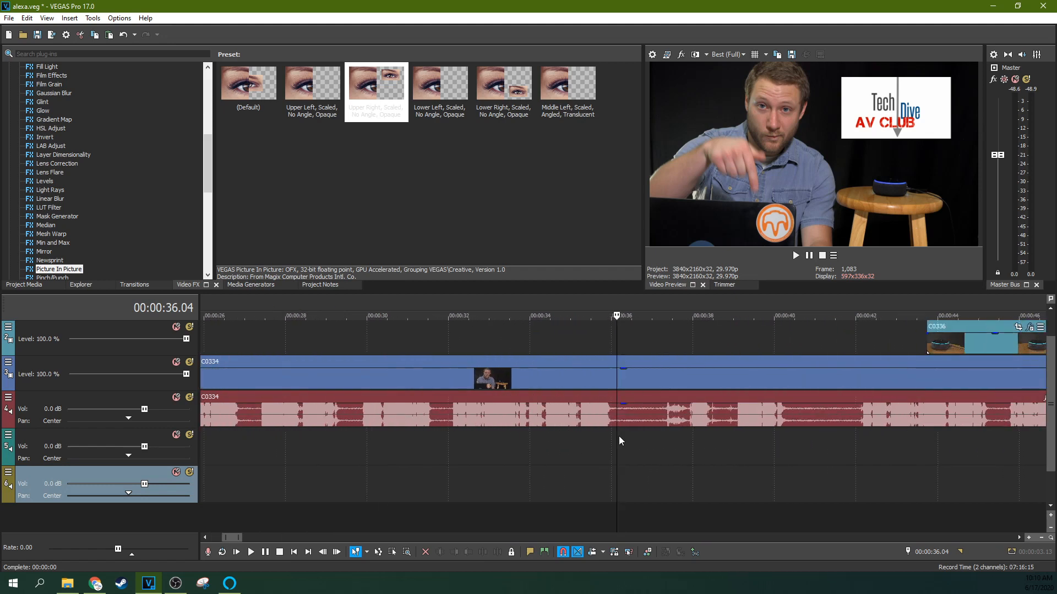
{"action": "scroll", "coordinate": [619, 437], "scroll_direction": "down", "scroll_amount": 5}
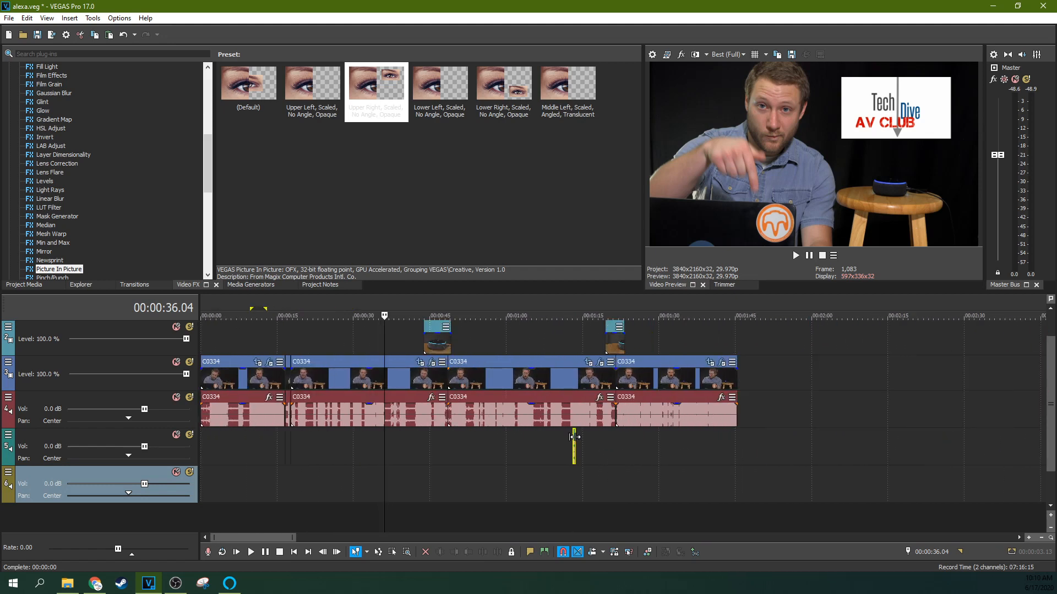
{"action": "left_click", "coordinate": [575, 443]}
{"action": "scroll", "coordinate": [575, 440], "scroll_direction": "up", "scroll_amount": 5}
{"action": "left_click_drag", "start_coordinate": [611, 441], "coordinate": [695, 449]}
{"action": "left_click", "coordinate": [709, 445]}
{"action": "scroll", "coordinate": [709, 445], "scroll_direction": "up", "scroll_amount": 5}
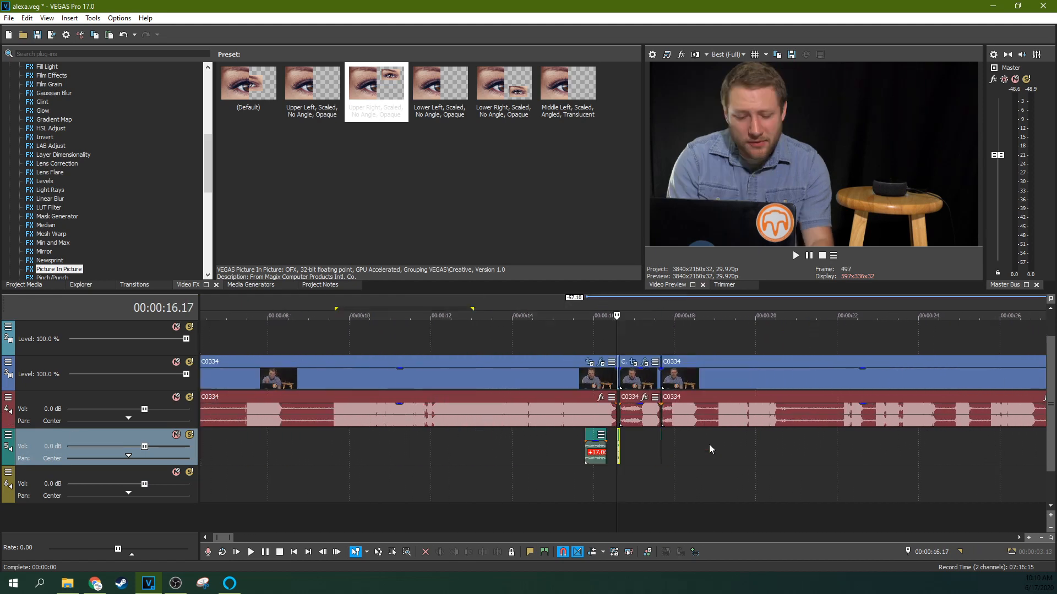
Position the room-noise clip to cover the first cut at 00:00:16.17 and adjust its end fade.
{"action": "left_click", "coordinate": [622, 436]}
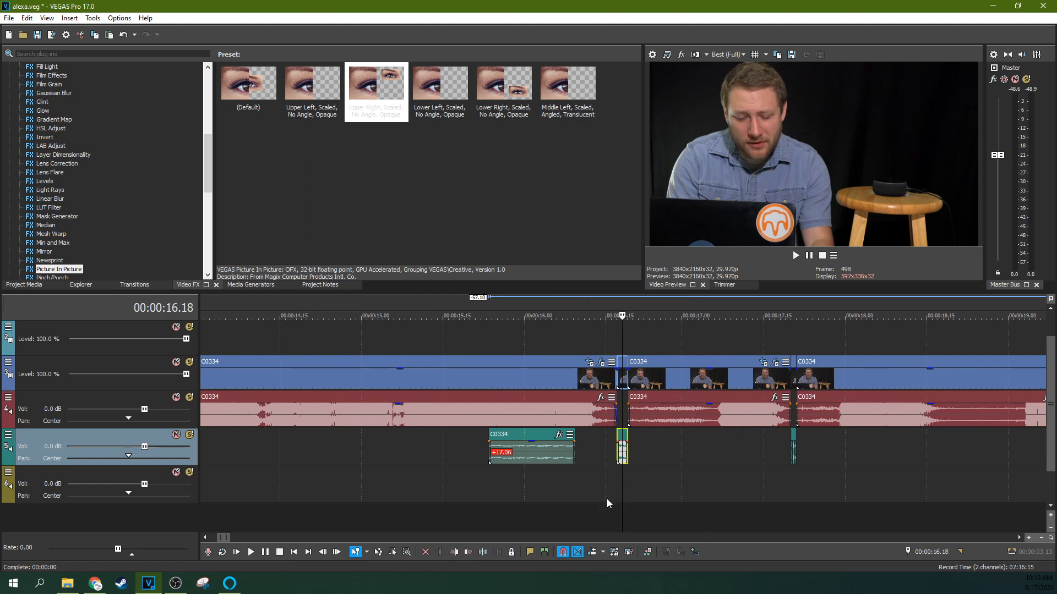
{"action": "key", "text": "ctrl+z"}
{"action": "left_click", "coordinate": [612, 448]}
{"action": "left_click", "coordinate": [625, 447]}
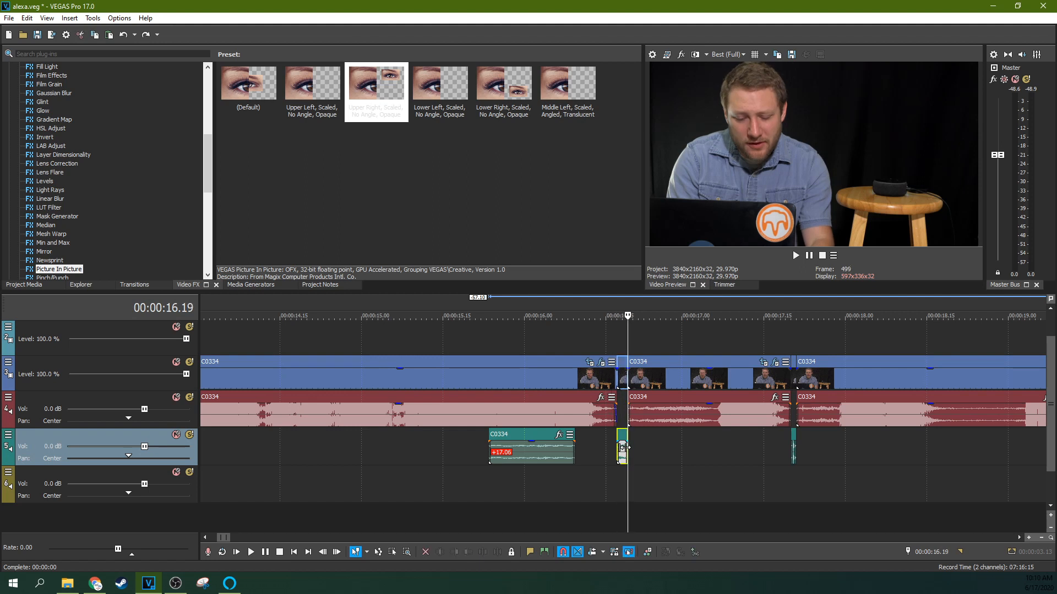
{"action": "left_click_drag", "start_coordinate": [497, 442], "coordinate": [605, 441]}
{"action": "left_click_drag", "start_coordinate": [669, 443], "coordinate": [632, 447]}
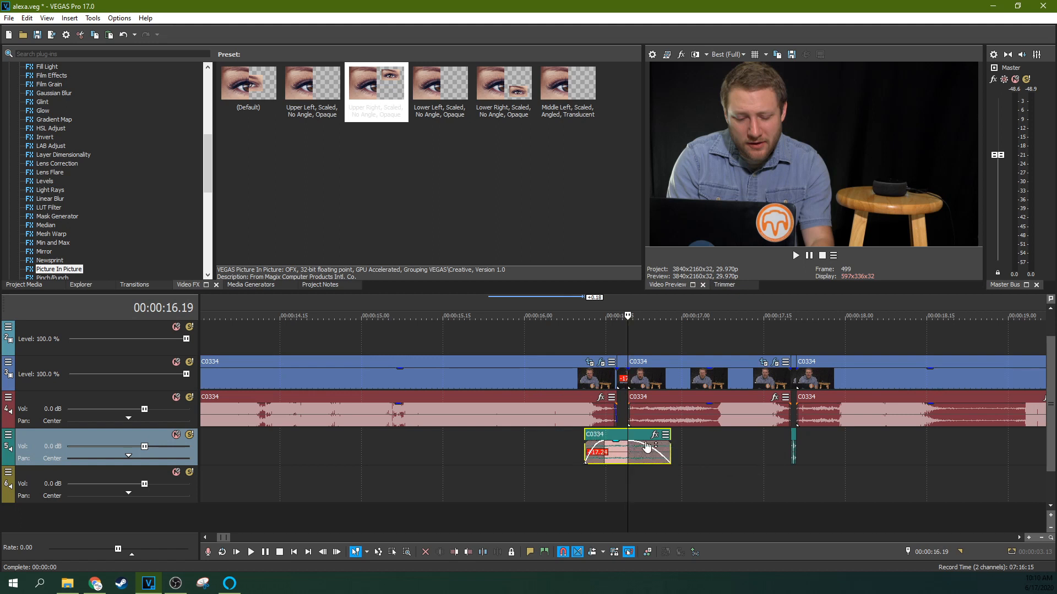
Copy the room-noise clip to cover the second cut near 00:00:17.21.
{"action": "left_click", "coordinate": [796, 445]}
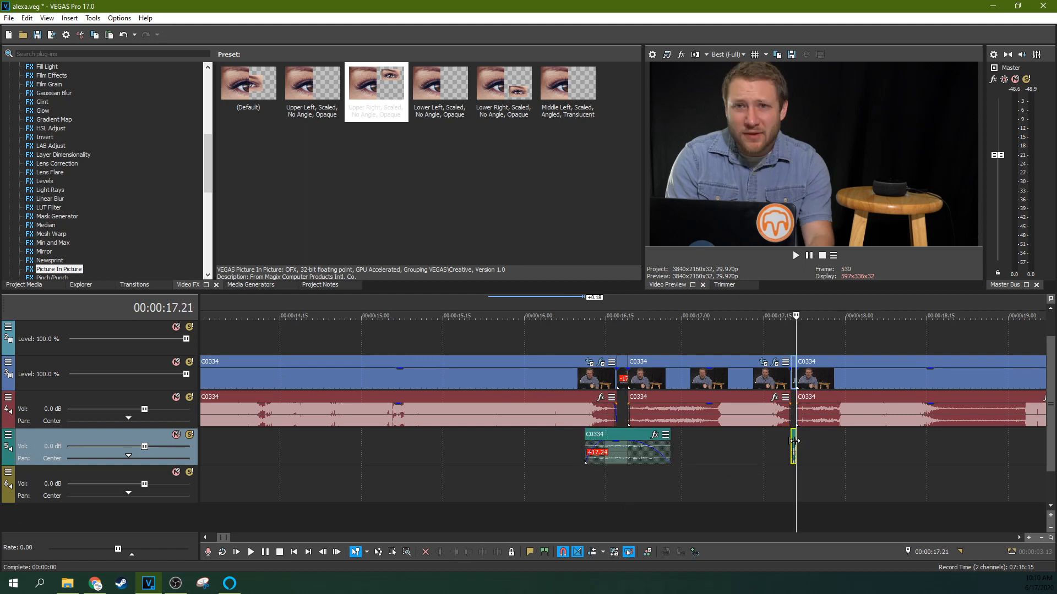
{"action": "left_click_drag", "start_coordinate": [633, 440], "coordinate": [778, 437]}
Nudge the first room-noise clip slightly later and play back the first cut to check it.
{"action": "left_click", "coordinate": [584, 447]}
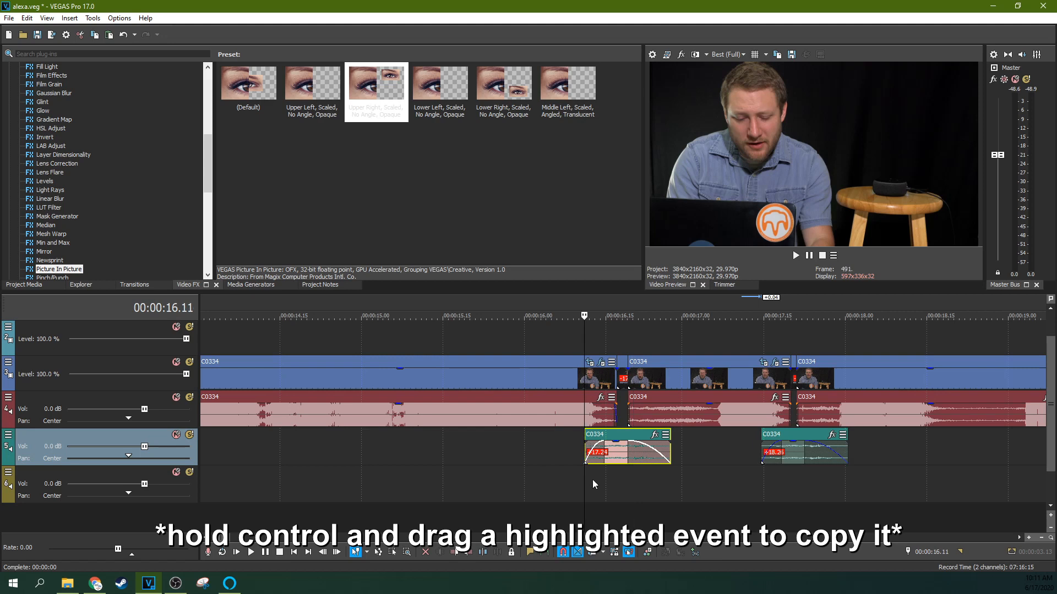
{"action": "left_click", "coordinate": [530, 429]}
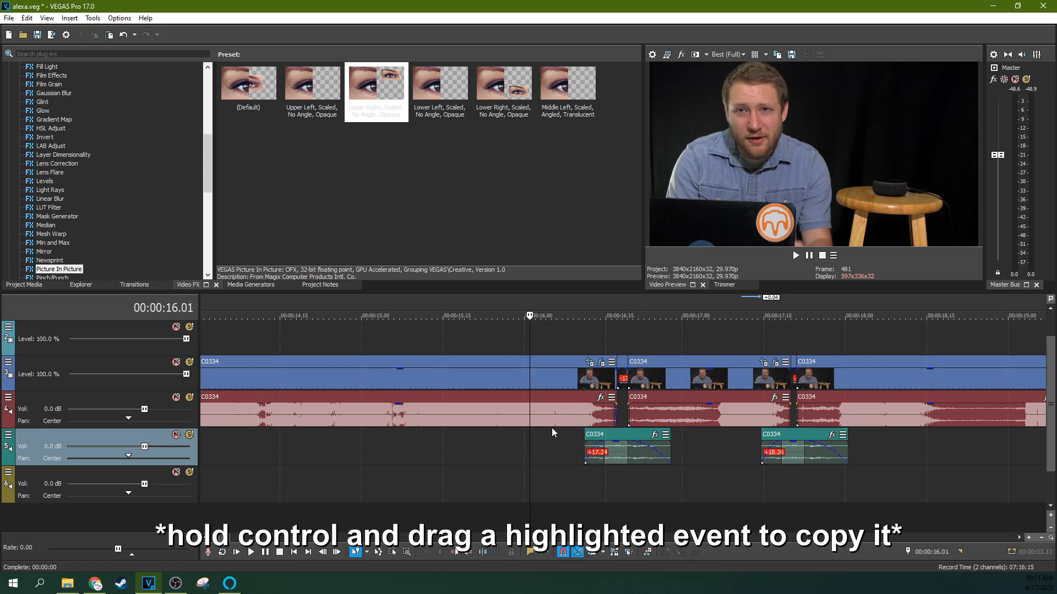
{"action": "key", "text": "space"}
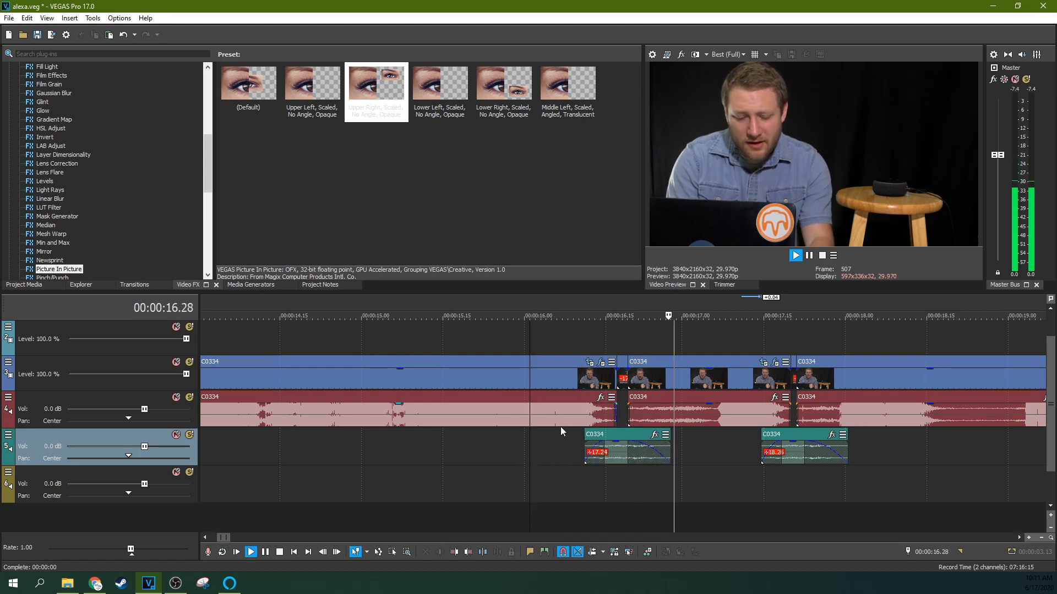
{"action": "left_click_drag", "start_coordinate": [618, 434], "coordinate": [625, 439]}
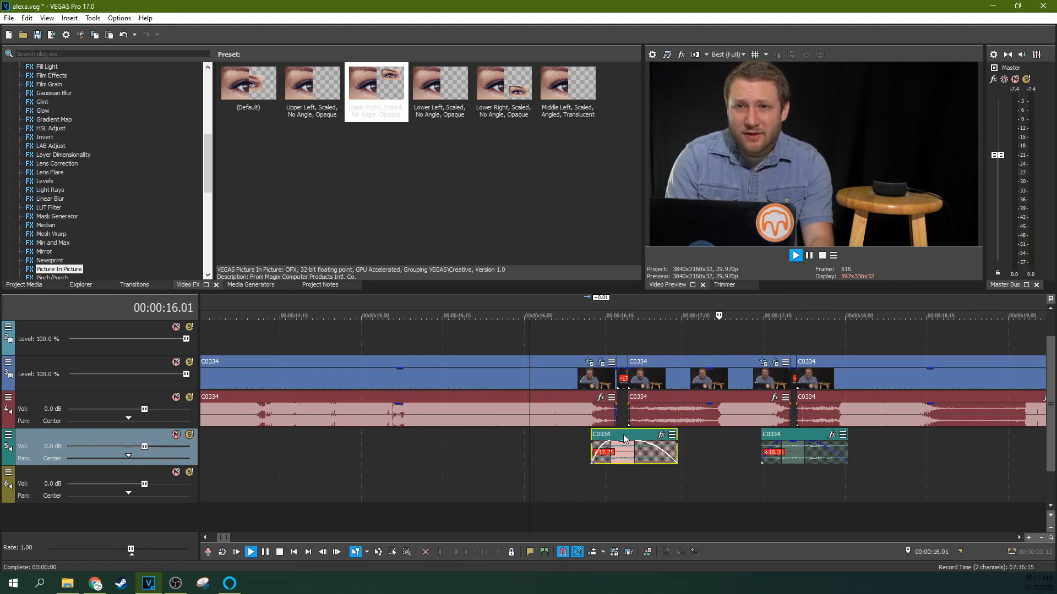
{"action": "key", "text": "space"}
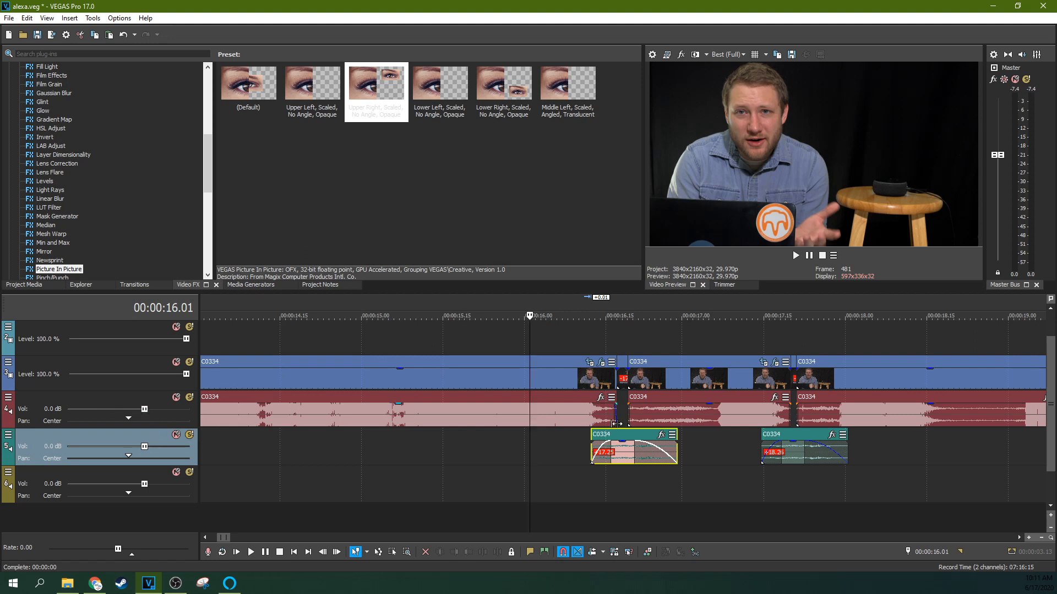
{"action": "left_click", "coordinate": [622, 448]}
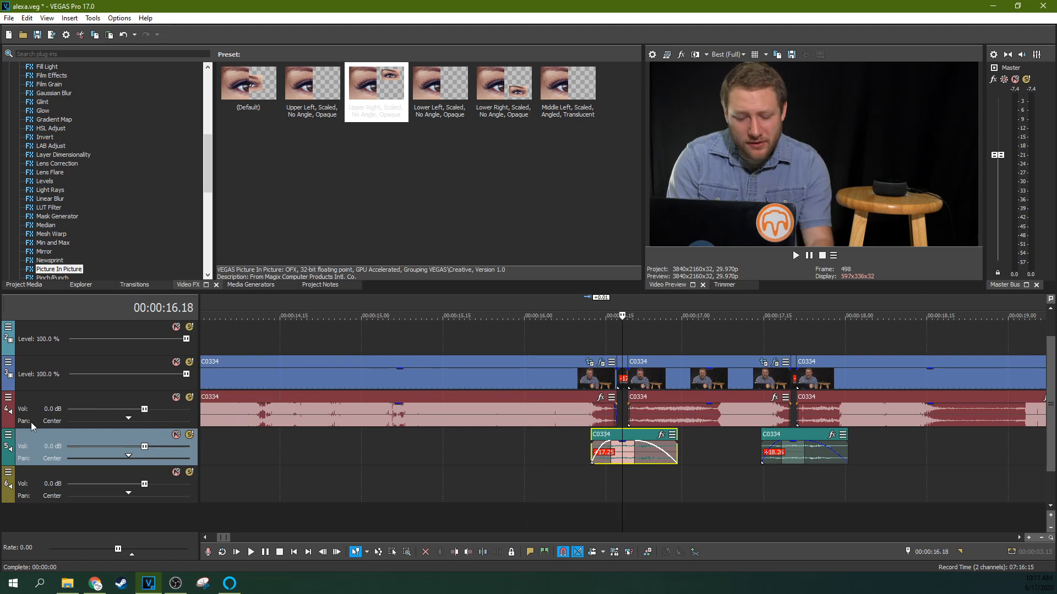
Open the audio track's Track FX and review its Track EQ and Track Compressor settings, then close it.
{"action": "right_click", "coordinate": [4, 391]}
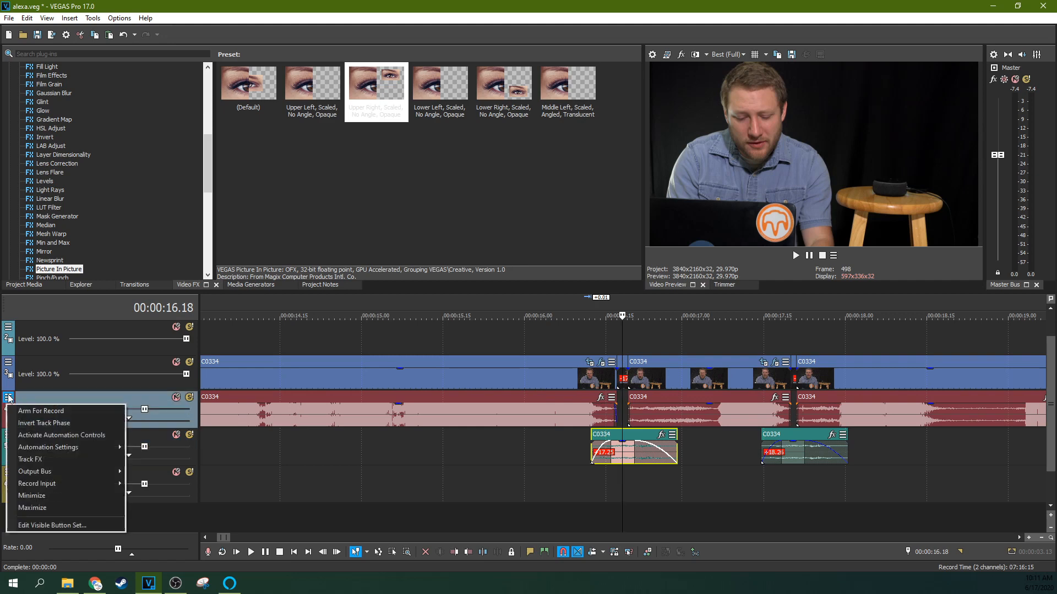
{"action": "left_click", "coordinate": [46, 462]}
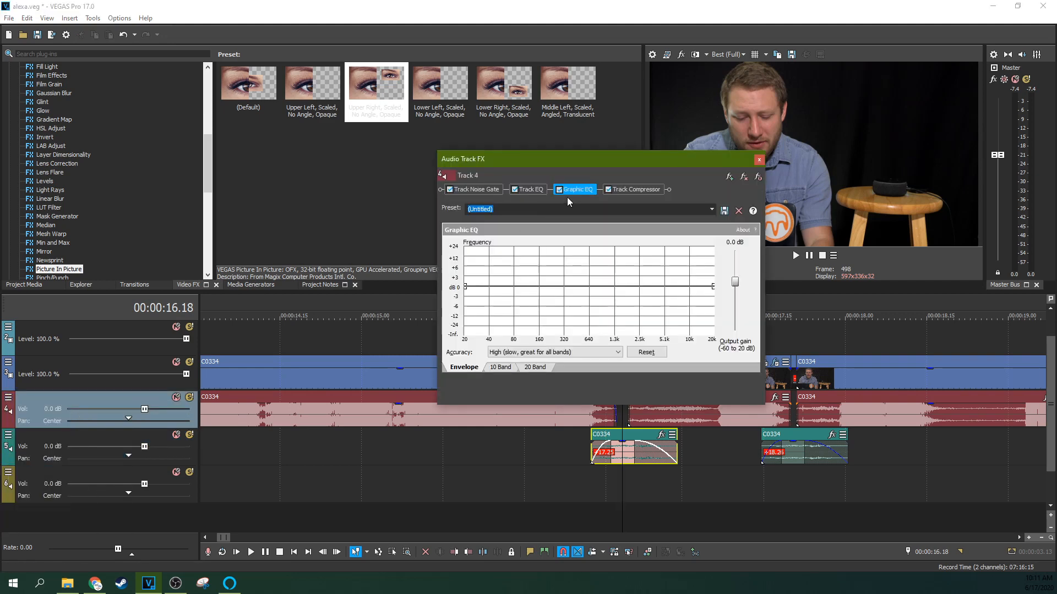
{"action": "left_click", "coordinate": [534, 193]}
{"action": "left_click", "coordinate": [639, 189]}
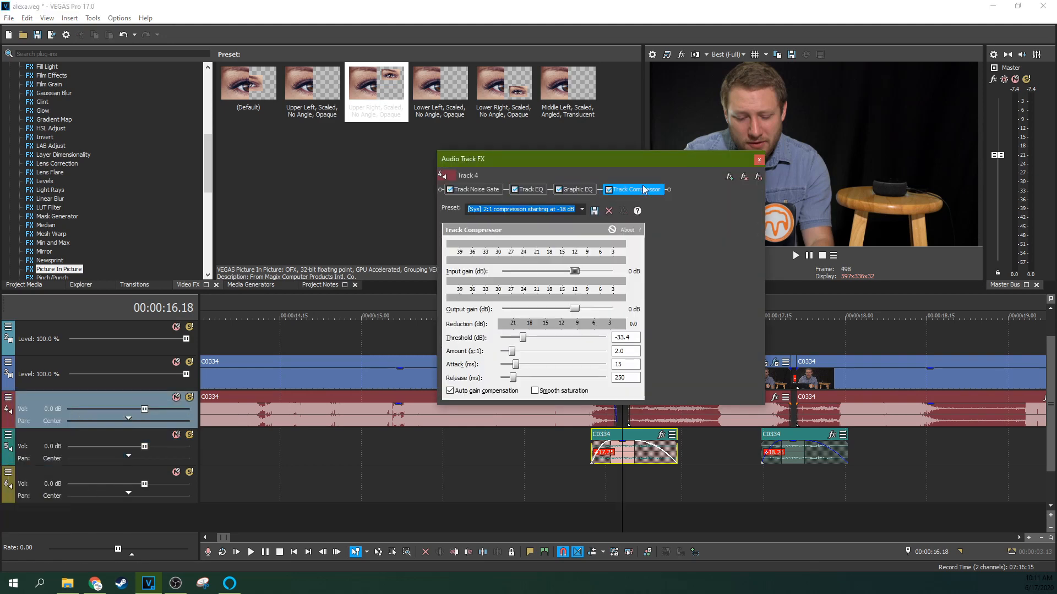
{"action": "left_click", "coordinate": [759, 160]}
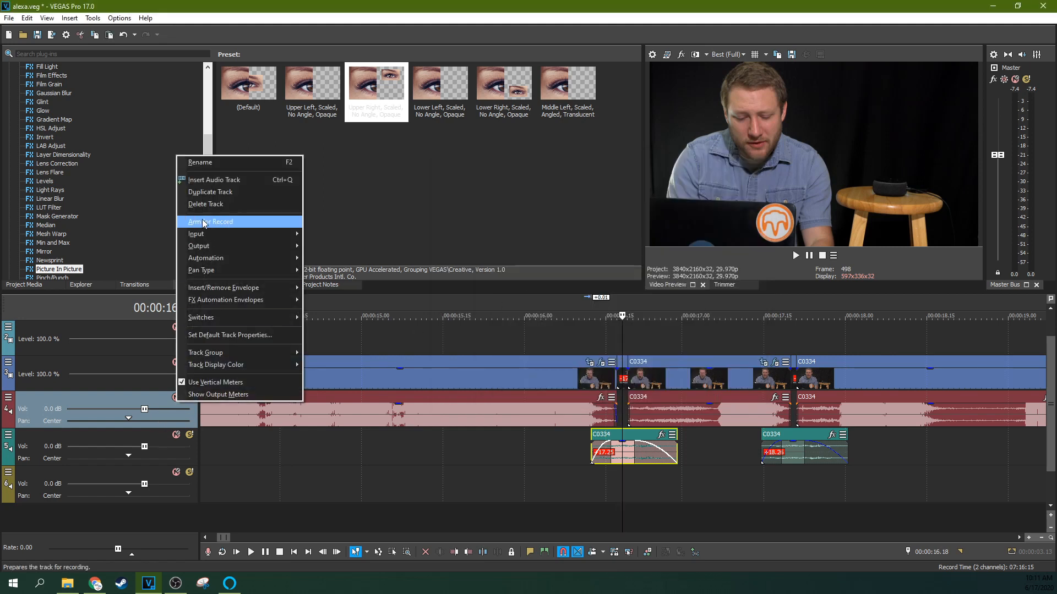
Duplicate the main audio track and delete all clips from the new duplicate track.
{"action": "left_click", "coordinate": [206, 193]}
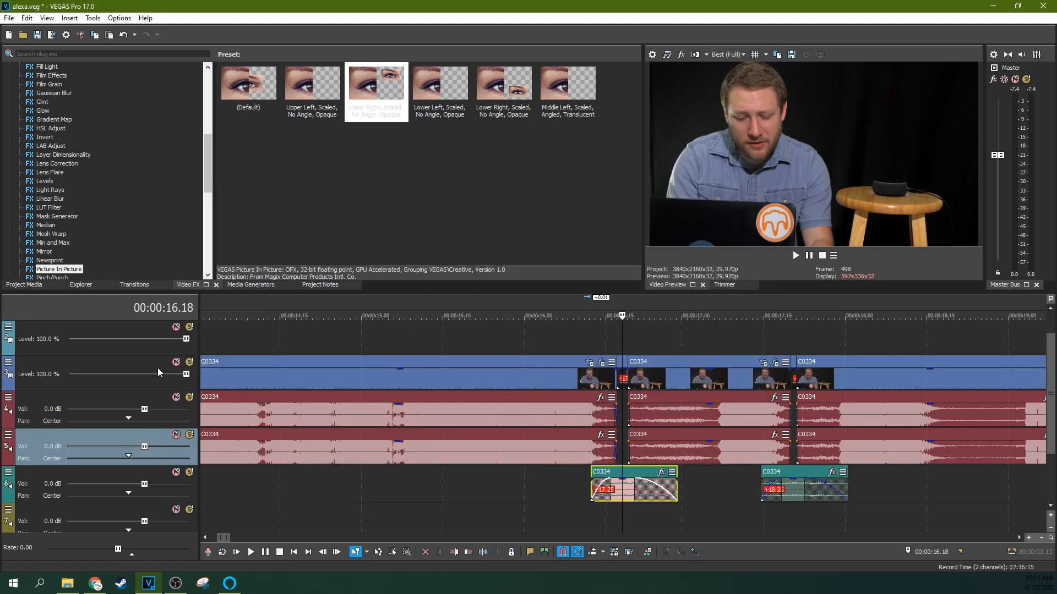
{"action": "left_click", "coordinate": [252, 432]}
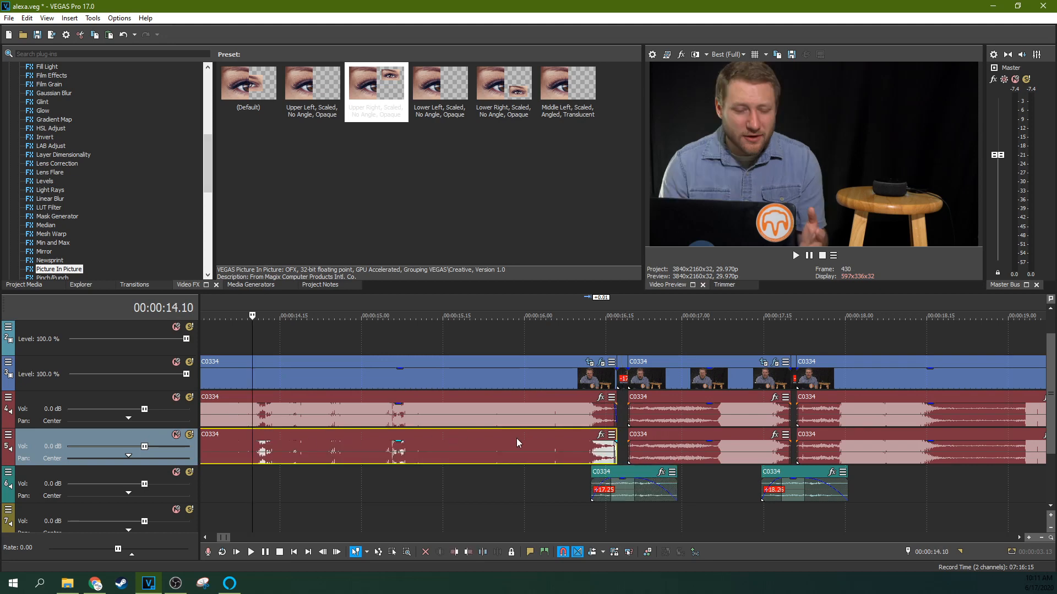
{"action": "key", "text": "Delete"}
{"action": "left_click", "coordinate": [665, 447]}
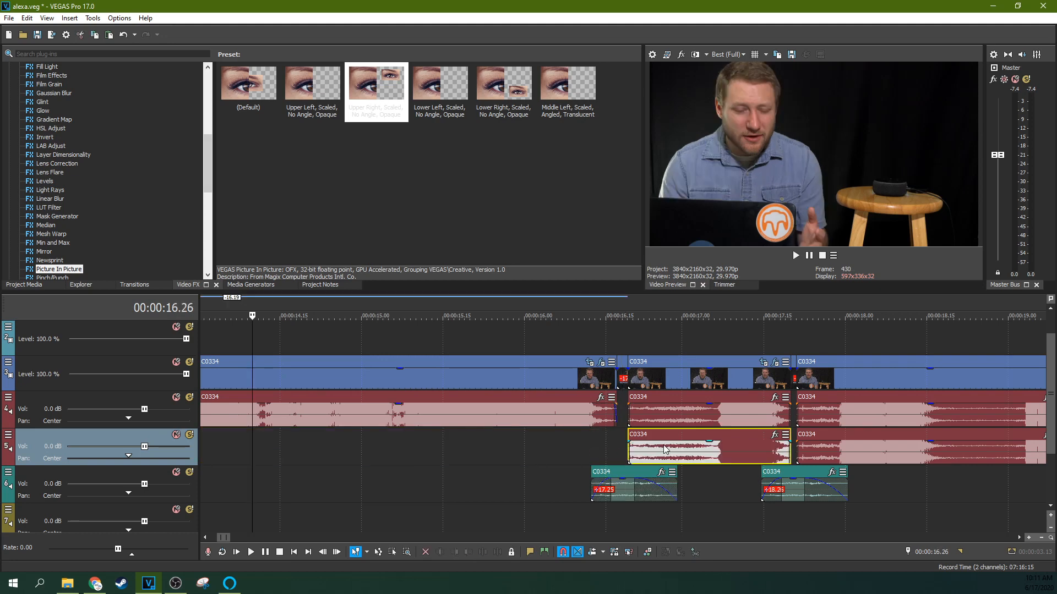
{"action": "key", "text": "Delete"}
{"action": "left_click", "coordinate": [871, 447]}
{"action": "key", "text": "Delete"}
Move both room-noise clips up onto the emptied duplicate audio track beneath their cuts.
{"action": "scroll", "coordinate": [872, 445], "scroll_direction": "down", "scroll_amount": 3}
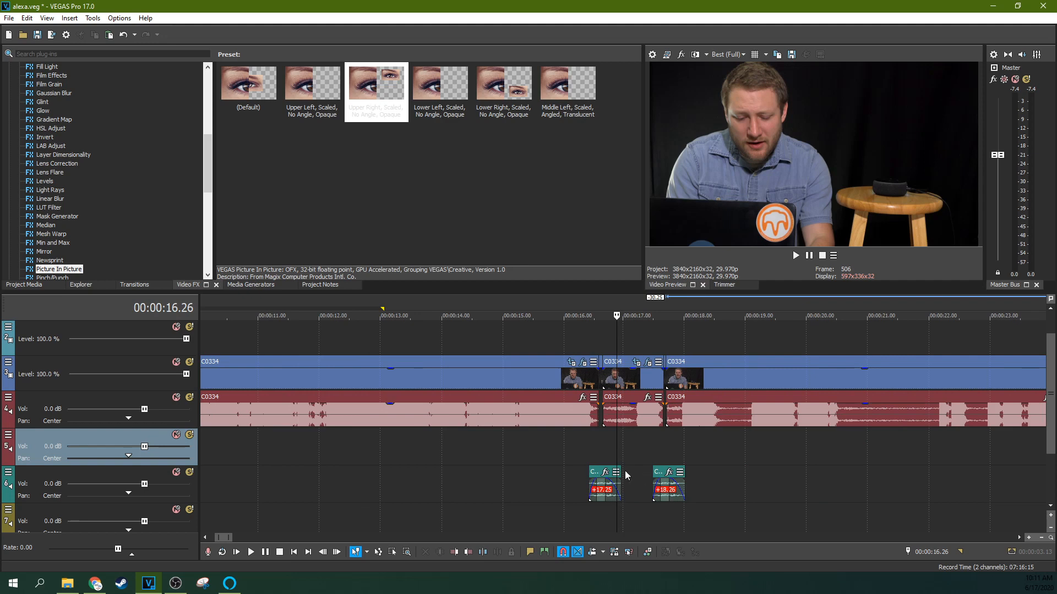
{"action": "scroll", "coordinate": [593, 471], "scroll_direction": "up", "scroll_amount": 5}
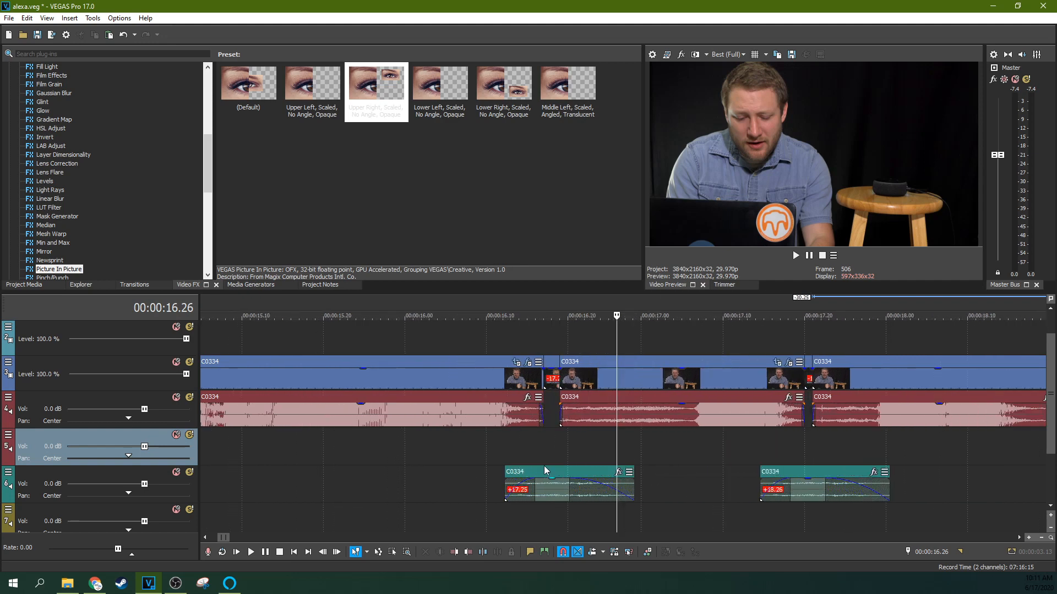
{"action": "left_click_drag", "start_coordinate": [546, 467], "coordinate": [546, 451]}
{"action": "left_click_drag", "start_coordinate": [803, 471], "coordinate": [807, 455]}
Play back the section around the first cut to check the room-noise fill.
{"action": "left_click", "coordinate": [487, 451]}
{"action": "key", "text": "space"}
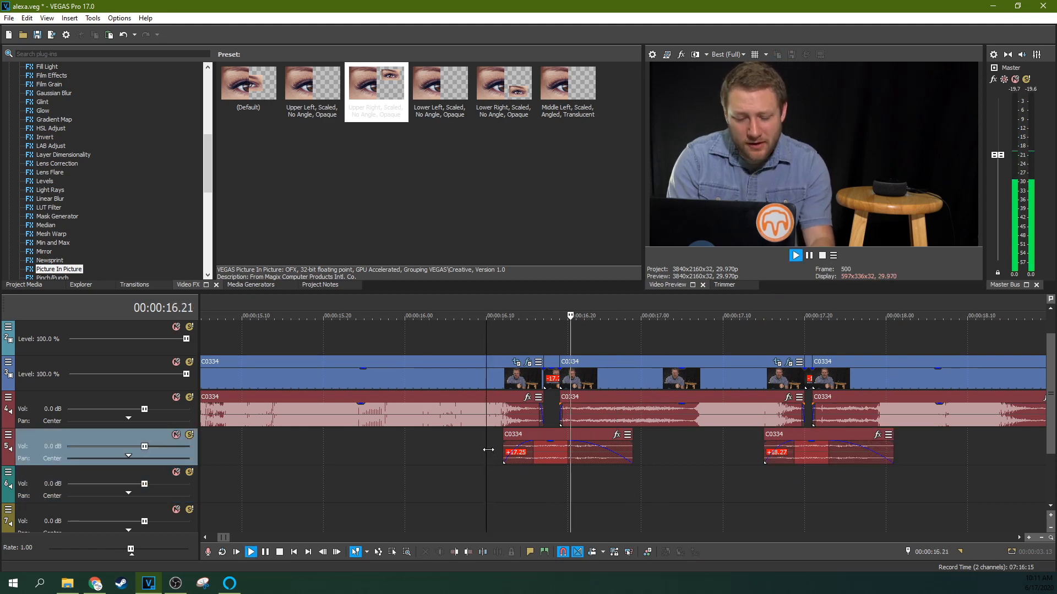
{"action": "key", "text": "space"}
{"action": "mouse_move", "coordinate": [558, 435]}
{"action": "left_mouse_down"}
{"action": "mouse_move", "coordinate": [570, 433]}
{"action": "mouse_move", "coordinate": [560, 434]}
{"action": "left_mouse_up"}
{"action": "key", "text": "space"}
{"action": "key", "text": "space"}
{"action": "key", "text": "space"}
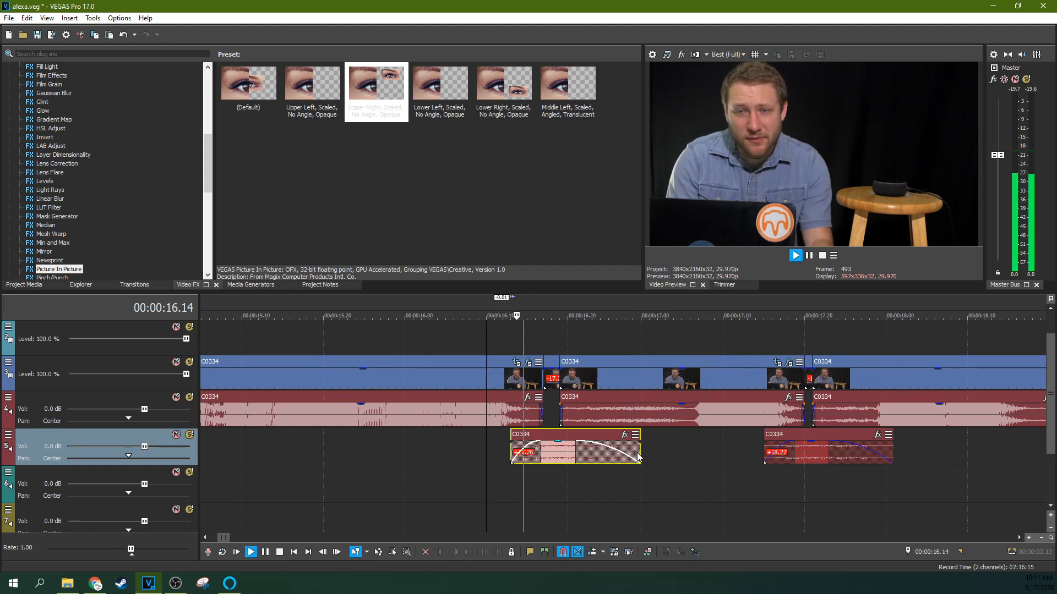
{"action": "key", "text": "space"}
Shorten the end of the first room-noise clip and play the section from just before it.
{"action": "left_click_drag", "start_coordinate": [639, 453], "coordinate": [581, 452]}
{"action": "left_click", "coordinate": [442, 442]}
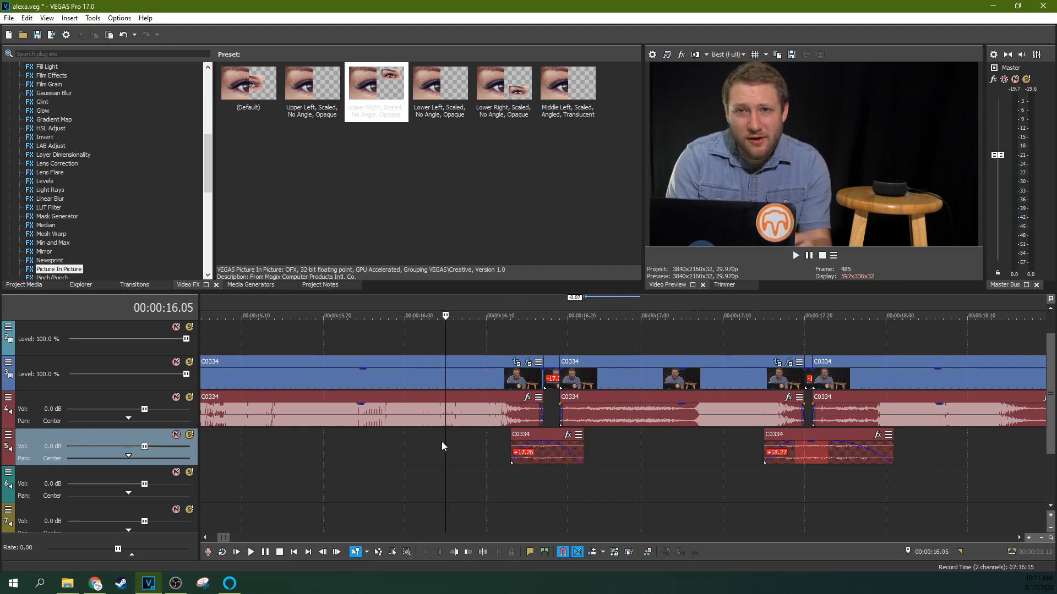
{"action": "key", "text": "space"}
{"action": "key", "text": "space"}
{"action": "key", "text": "space"}
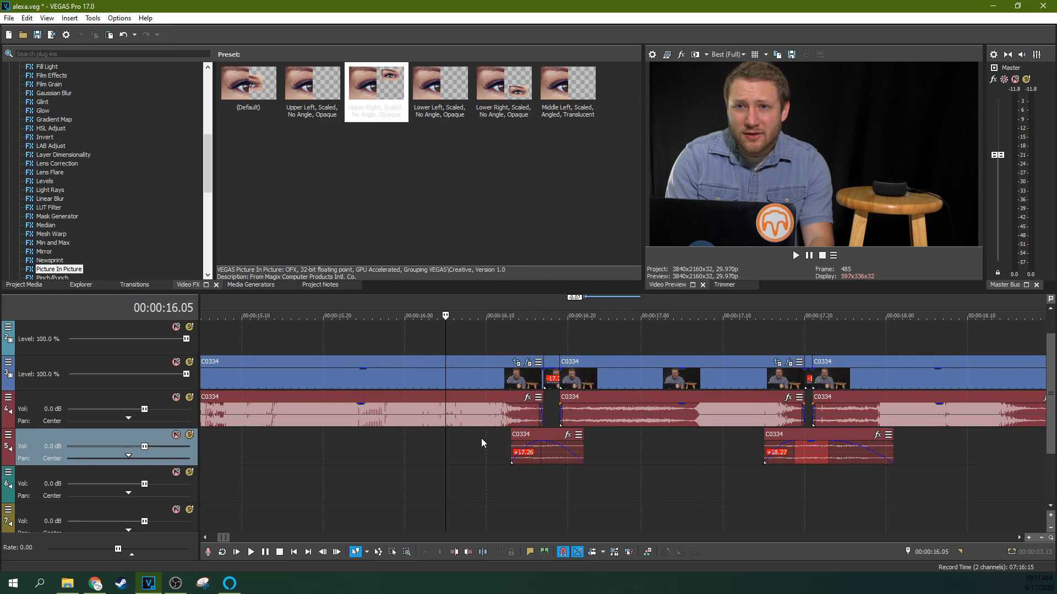
{"action": "key", "text": "space"}
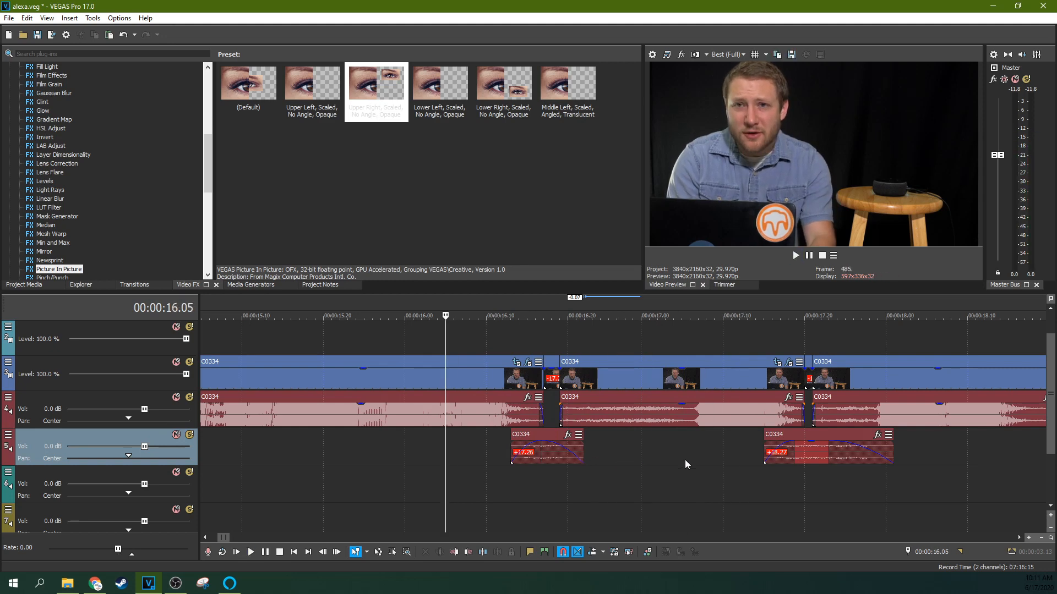
Play the first cut again from just before the room-noise clip to listen for the pop.
{"action": "left_click_drag", "start_coordinate": [811, 442], "coordinate": [812, 446]}
{"action": "left_click", "coordinate": [546, 447]}
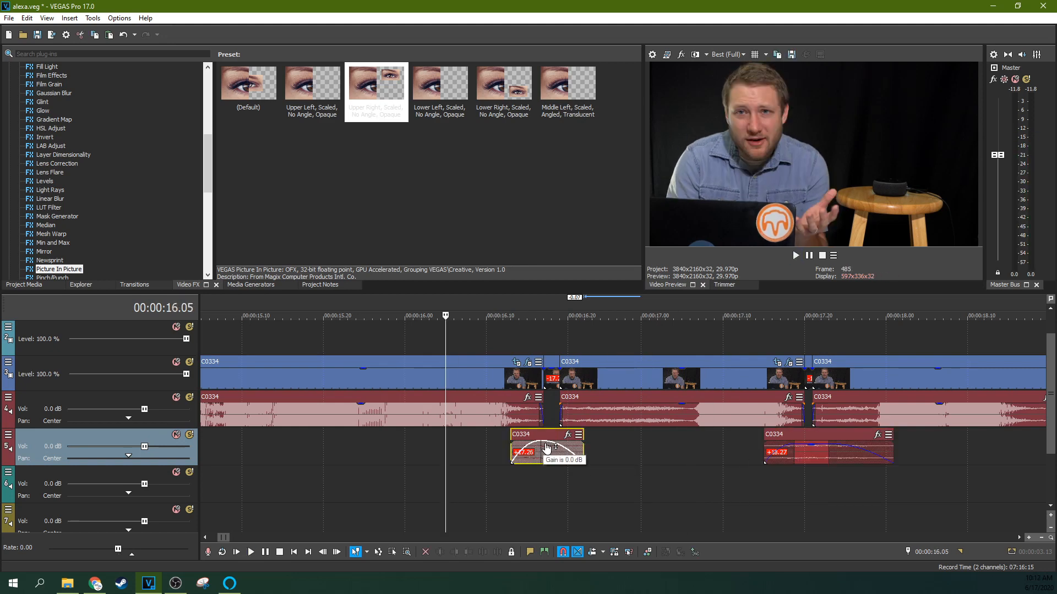
{"action": "left_click", "coordinate": [495, 443]}
{"action": "key", "text": "space"}
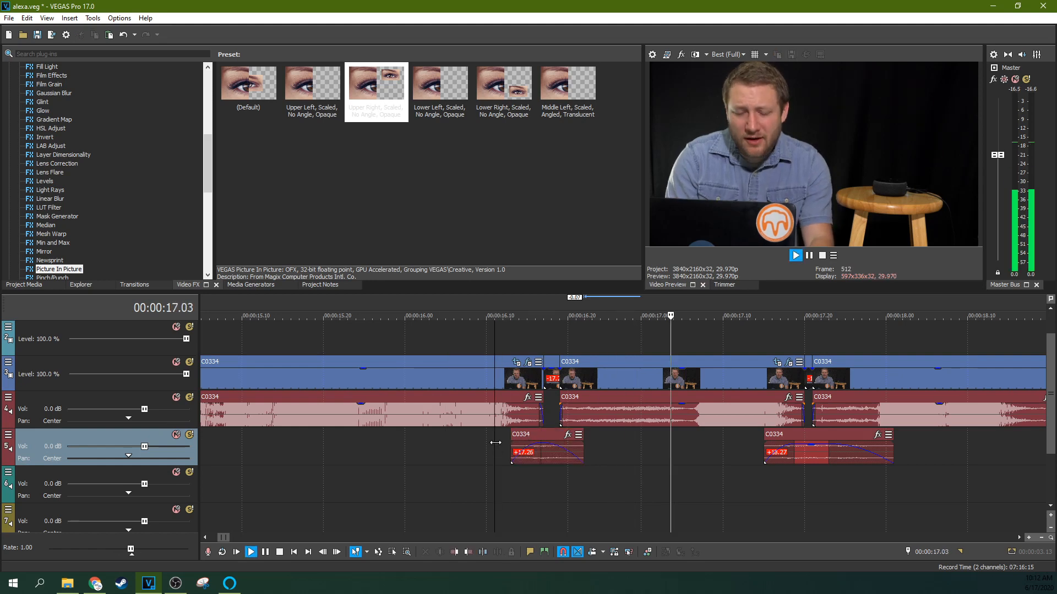
{"action": "key", "text": "space"}
Trim the first room-noise clip's start and end so it spans only the gap at the first cut, then play it back.
{"action": "left_click", "coordinate": [477, 453]}
{"action": "scroll", "coordinate": [606, 454], "scroll_direction": "up", "scroll_amount": 2}
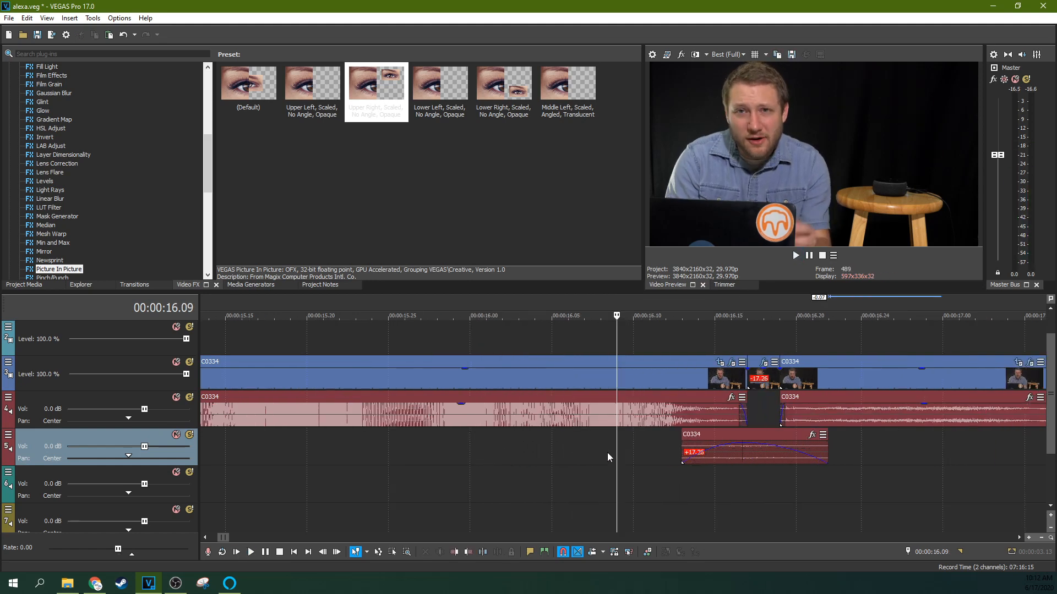
{"action": "left_click_drag", "start_coordinate": [715, 437], "coordinate": [736, 452]}
{"action": "left_click_drag", "start_coordinate": [845, 444], "coordinate": [784, 445]}
{"action": "key", "text": "space"}
{"action": "key", "text": "space"}
{"action": "key", "text": "space"}
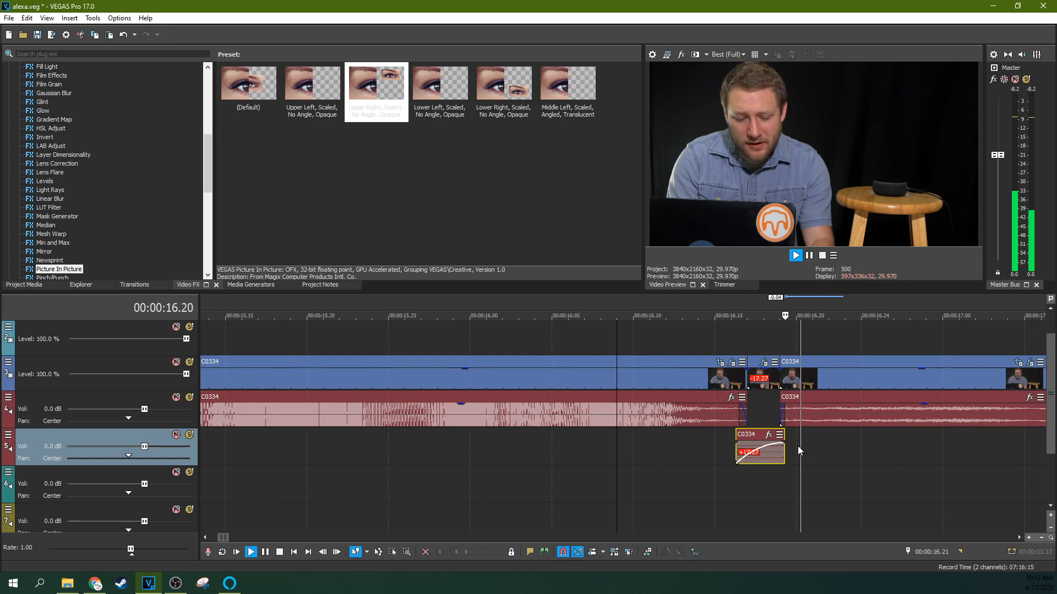
{"action": "key", "text": "space"}
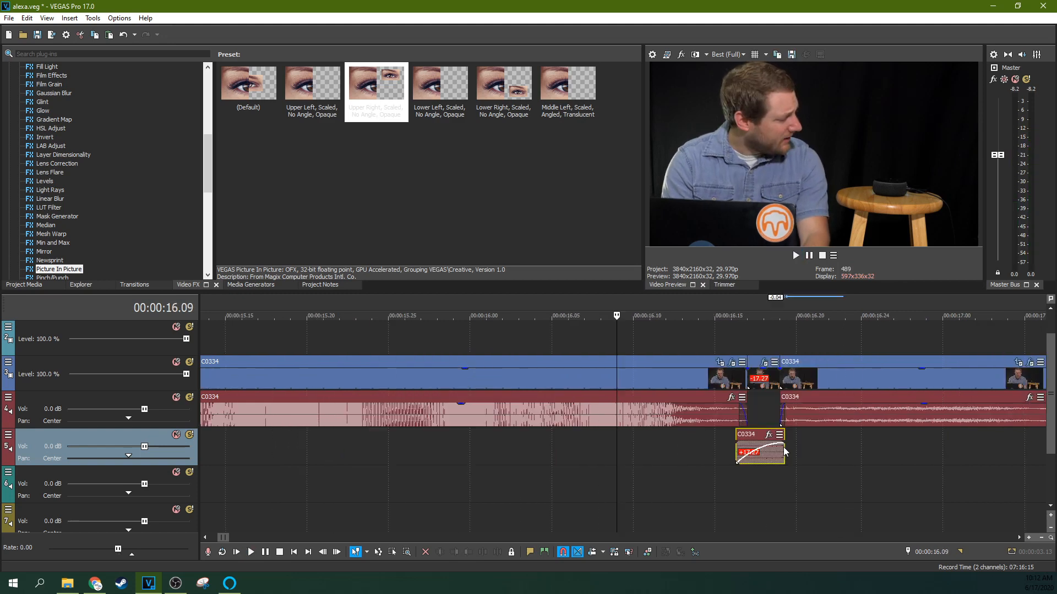
{"action": "key", "text": "space"}
{"action": "scroll", "coordinate": [783, 447], "scroll_direction": "down", "scroll_amount": 3}
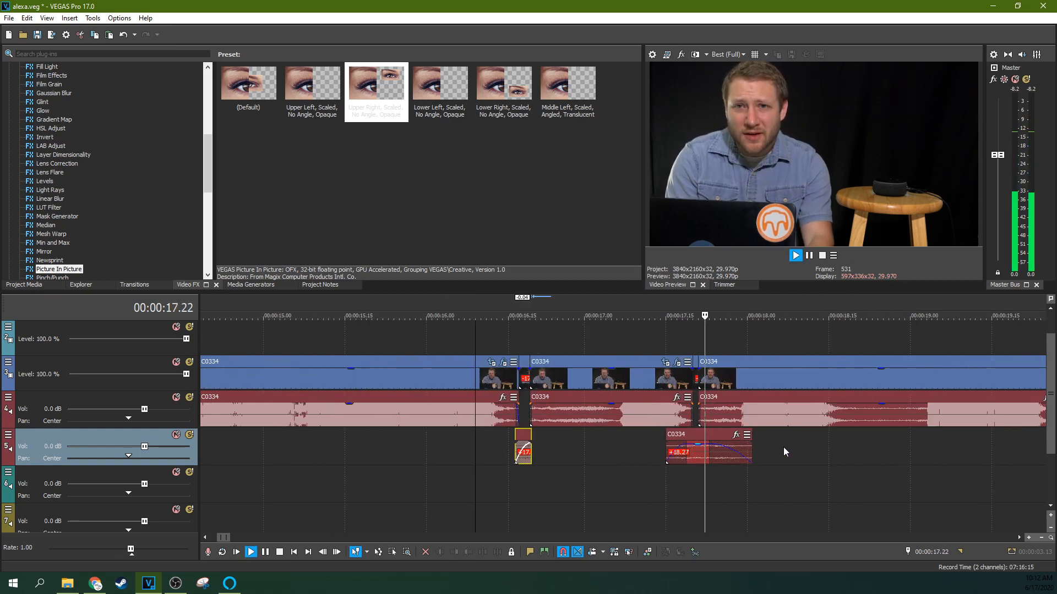
{"action": "left_click", "coordinate": [810, 257]}
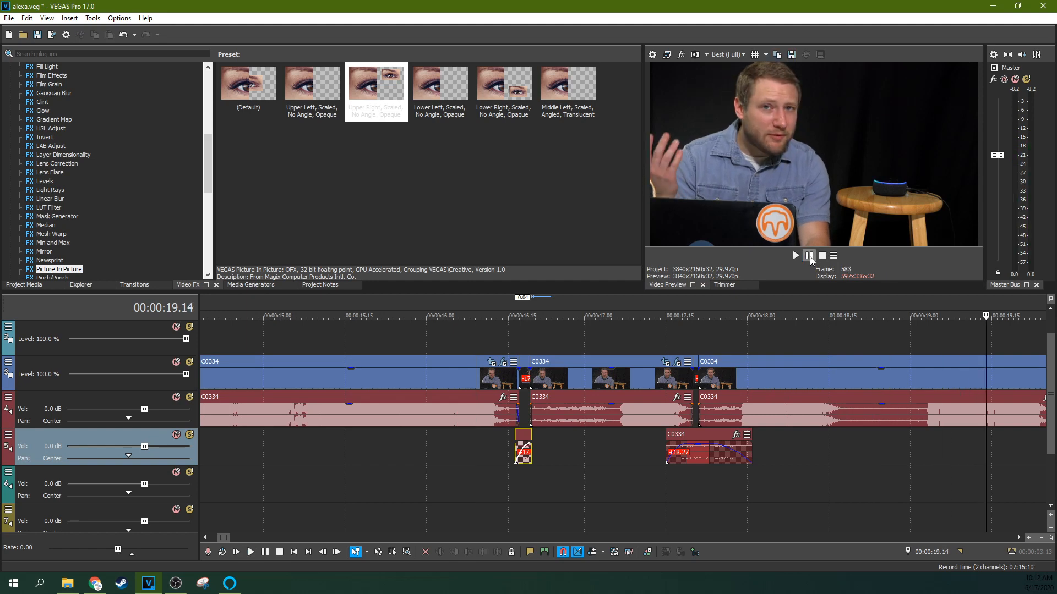